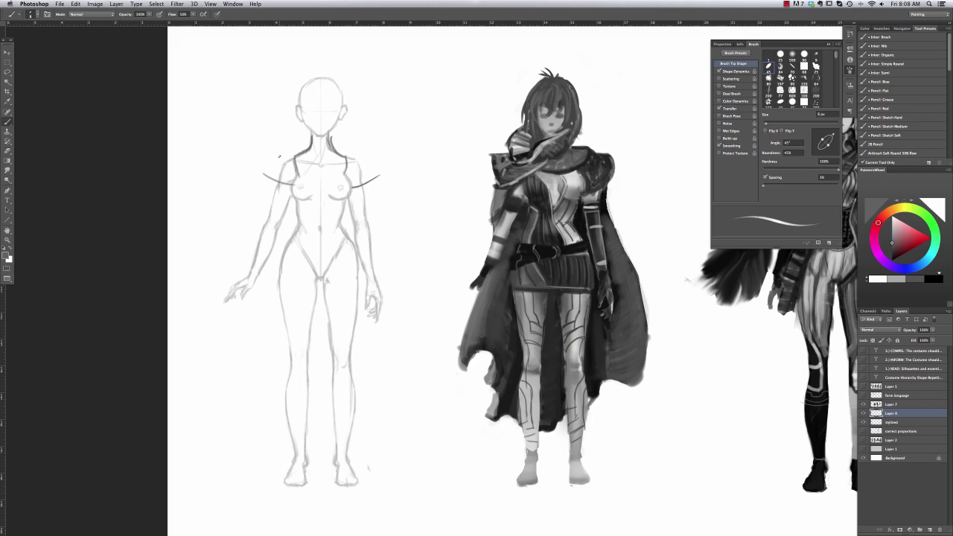
# Refine the bodice contour around the right side of the sketched figure's chest, using the Brush and Smudge tools.
pyautogui.moveTo(346, 166)
pyautogui.mouseDown()
pyautogui.moveTo(348, 189)
pyautogui.moveTo(342, 201)
pyautogui.moveTo(332, 199)
pyautogui.mouseUp()
pyautogui.press('r')
pyautogui.rightClick(341, 167)
pyautogui.doubleClick(362, 216)
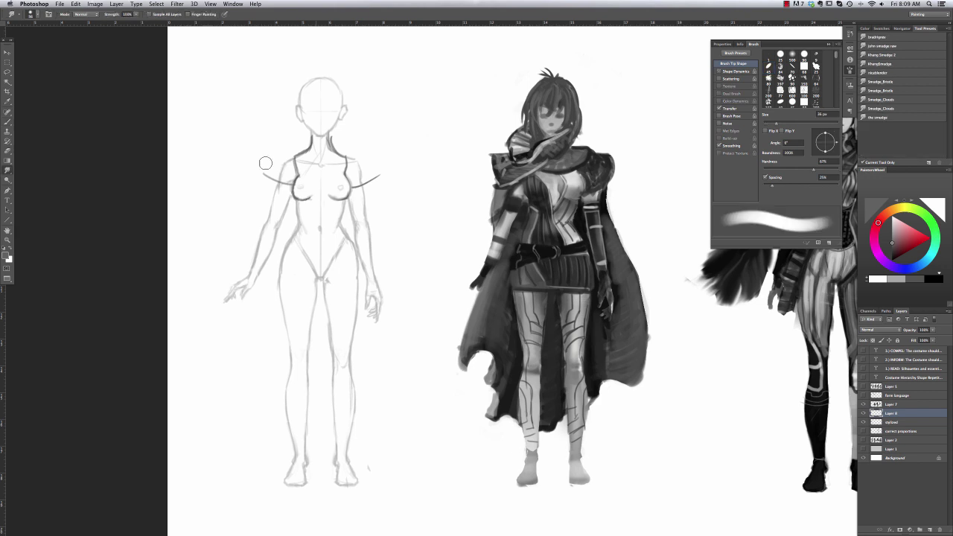
pyautogui.press('b')
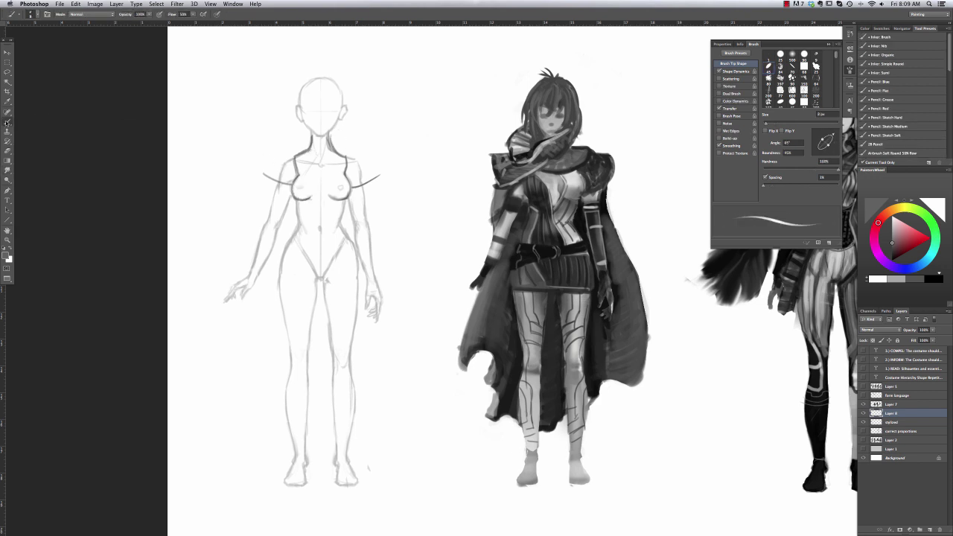
# Sketch the outer edges of the puffed sleeves below both slanted shoulder lines, cleaning up with the Eraser.
pyautogui.moveTo(381, 174); pyautogui.dragTo(382, 193)
pyautogui.moveTo(264, 174); pyautogui.dragTo(265, 198)
pyautogui.press('e')
pyautogui.rightClick(321, 173)
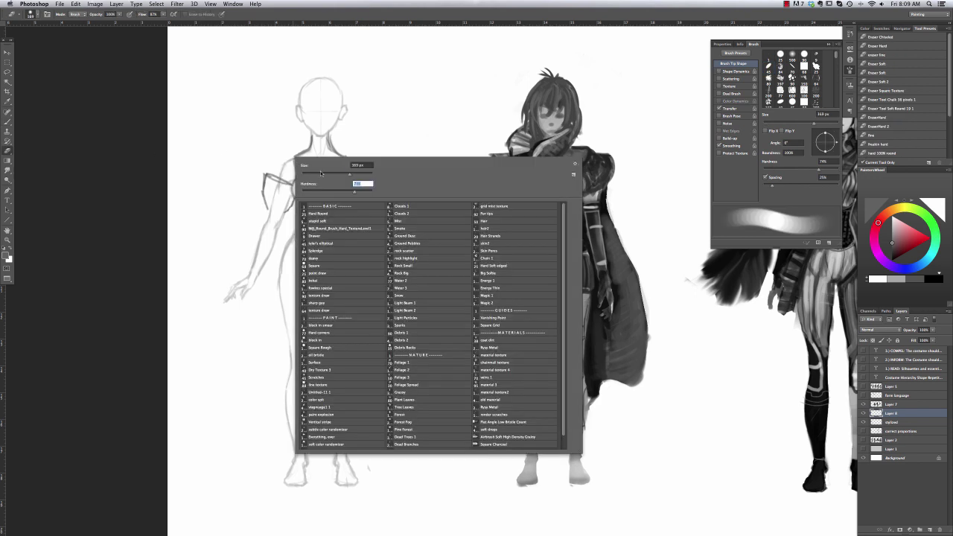
pyautogui.click(321, 173)
pyautogui.click(286, 188)
pyautogui.press('b')
pyautogui.moveTo(377, 173)
pyautogui.mouseDown()
pyautogui.moveTo(358, 184)
pyautogui.moveTo(380, 176)
pyautogui.mouseUp()
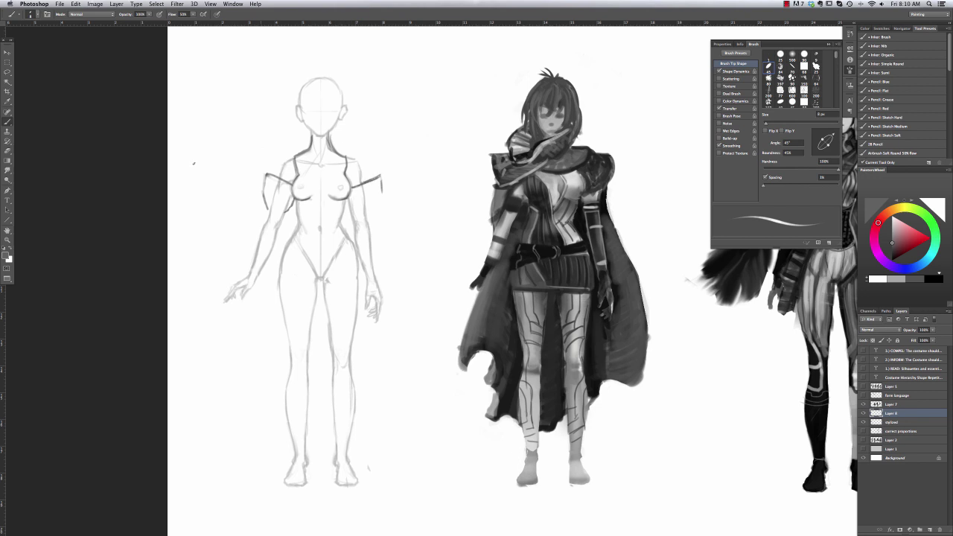
# Sketch the gathered cuff under the left sleeve and darken the forearm outline down to the wrist.
pyautogui.moveTo(267, 213); pyautogui.dragTo(270, 220)
pyautogui.moveTo(285, 218)
pyautogui.mouseDown()
pyautogui.moveTo(277, 236)
pyautogui.moveTo(263, 231)
pyautogui.mouseUp()
pyautogui.moveTo(265, 224)
pyautogui.mouseDown()
pyautogui.moveTo(256, 260)
pyautogui.moveTo(270, 250)
pyautogui.mouseUp()
pyautogui.press('super+z')
pyautogui.press('super+z')
pyautogui.click(7, 169)
pyautogui.rightClick(281, 216)
pyautogui.click(7, 122)
pyautogui.press('b')
pyautogui.moveTo(280, 182)
pyautogui.mouseDown()
pyautogui.moveTo(292, 188)
pyautogui.moveTo(284, 216)
pyautogui.mouseUp()
pyautogui.press('super+z')
pyautogui.moveTo(267, 211)
pyautogui.mouseDown()
pyautogui.moveTo(286, 204)
pyautogui.moveTo(267, 200)
pyautogui.moveTo(285, 201)
pyautogui.mouseUp()
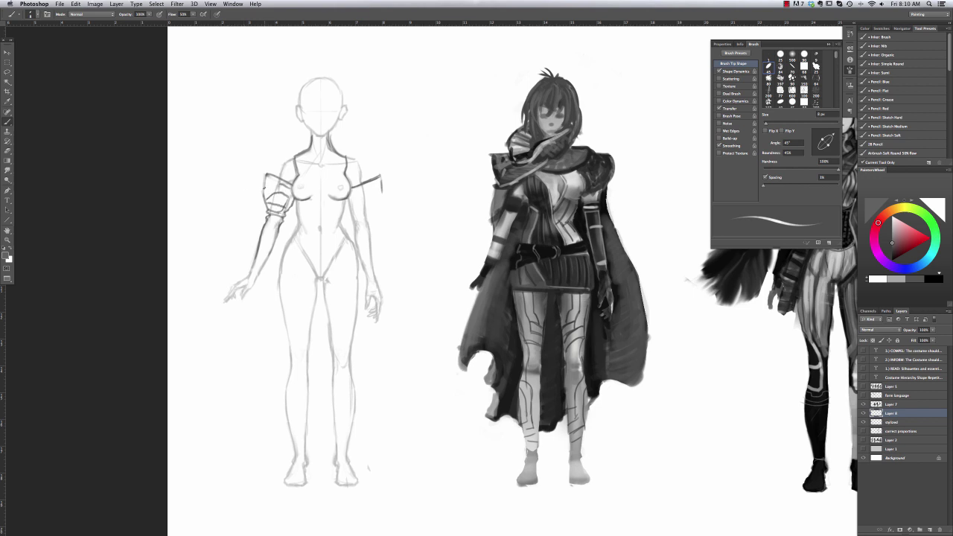
# Erase the curved construction lines inside the left puffed sleeve.
pyautogui.rightClick(285, 174)
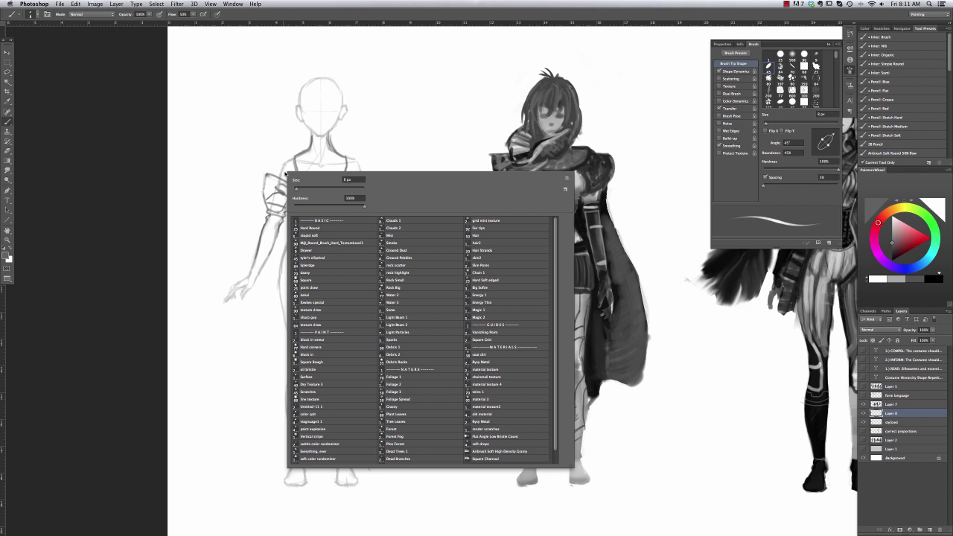
pyautogui.press('e')
pyautogui.moveTo(280, 189)
pyautogui.mouseDown()
pyautogui.moveTo(283, 209)
pyautogui.moveTo(272, 200)
pyautogui.mouseUp()
pyautogui.press('b')
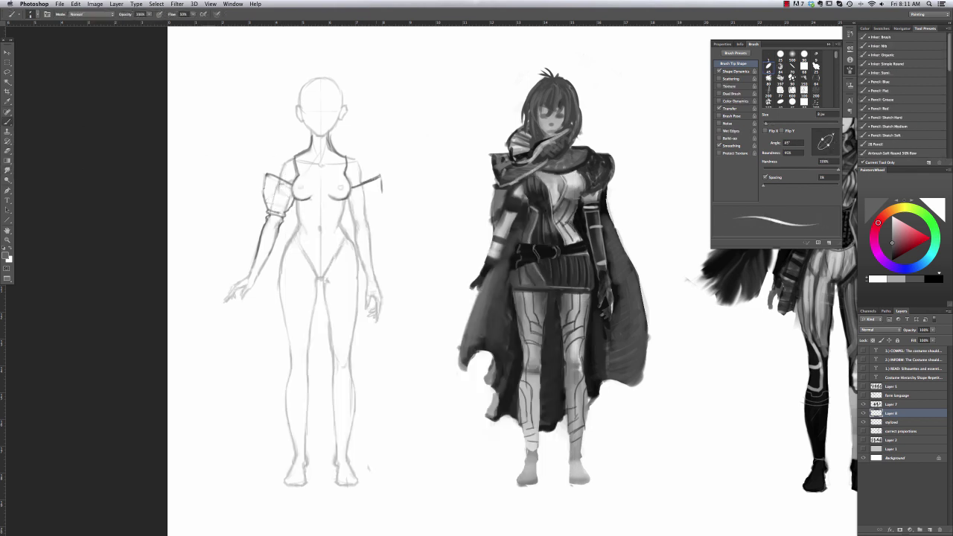
# Sketch the right puffed sleeve with its cuff and strengthen that arm's forearm outline.
pyautogui.press('e')
pyautogui.moveTo(380, 179)
pyautogui.mouseDown()
pyautogui.moveTo(367, 219)
pyautogui.moveTo(352, 220)
pyautogui.moveTo(371, 228)
pyautogui.mouseUp()
pyautogui.press('b')
pyautogui.moveTo(355, 222)
pyautogui.mouseDown()
pyautogui.moveTo(360, 239)
pyautogui.moveTo(373, 242)
pyautogui.mouseUp()
pyautogui.press('super+z')
# Sketch a rectangular panel on the upper chest with strap lines running down from the neck.
pyautogui.moveTo(325, 151)
pyautogui.mouseDown()
pyautogui.moveTo(328, 184)
pyautogui.moveTo(316, 195)
pyautogui.moveTo(328, 196)
pyautogui.moveTo(328, 183)
pyautogui.moveTo(316, 189)
pyautogui.mouseUp()
pyautogui.press('e')
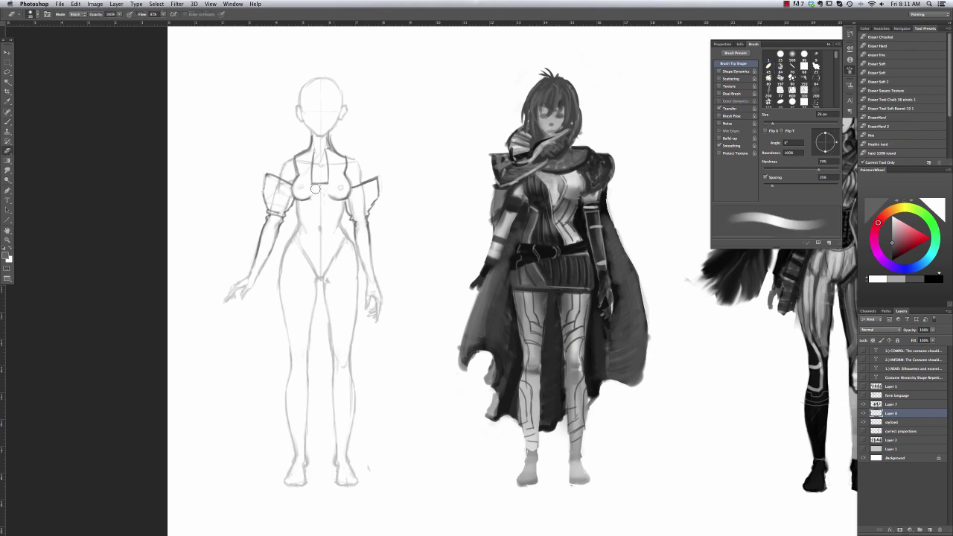
pyautogui.press('b')
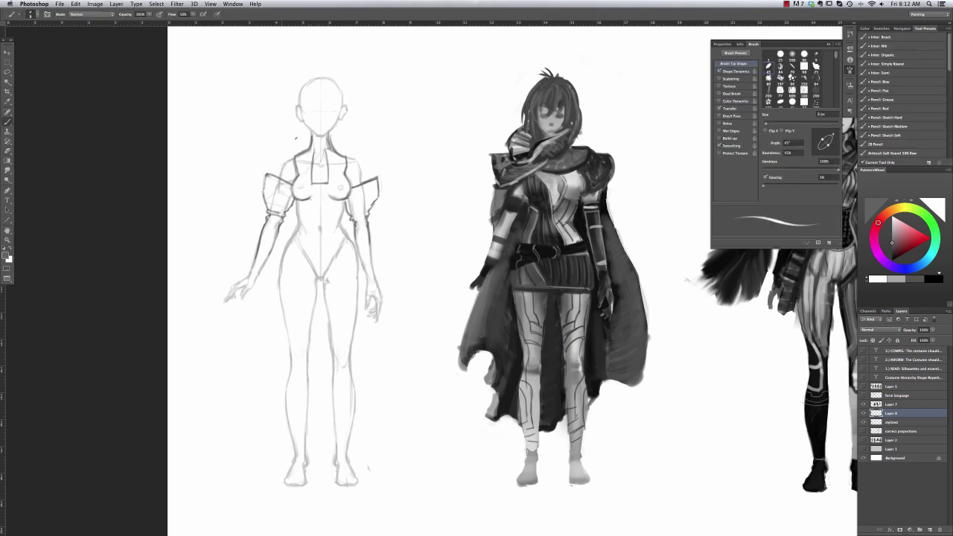
pyautogui.moveTo(322, 149)
pyautogui.mouseDown()
pyautogui.moveTo(341, 184)
pyautogui.moveTo(339, 202)
pyautogui.mouseUp()
pyautogui.moveTo(320, 151)
pyautogui.mouseDown()
pyautogui.moveTo(299, 190)
pyautogui.moveTo(298, 231)
pyautogui.mouseUp()
pyautogui.press('super+z')
# Darken the waist and hip contours on both sides of the sketched figure, softening them with the Smudge tool.
pyautogui.moveTo(346, 200)
pyautogui.mouseDown()
pyautogui.moveTo(339, 230)
pyautogui.moveTo(361, 268)
pyautogui.moveTo(359, 310)
pyautogui.mouseUp()
pyautogui.moveTo(301, 224); pyautogui.dragTo(280, 295)
pyautogui.click(9, 169)
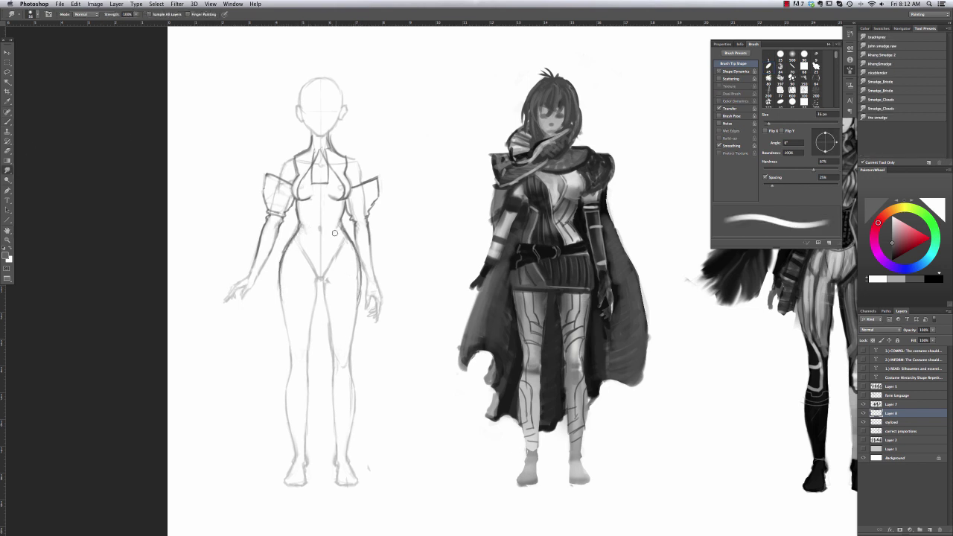
pyautogui.click(9, 122)
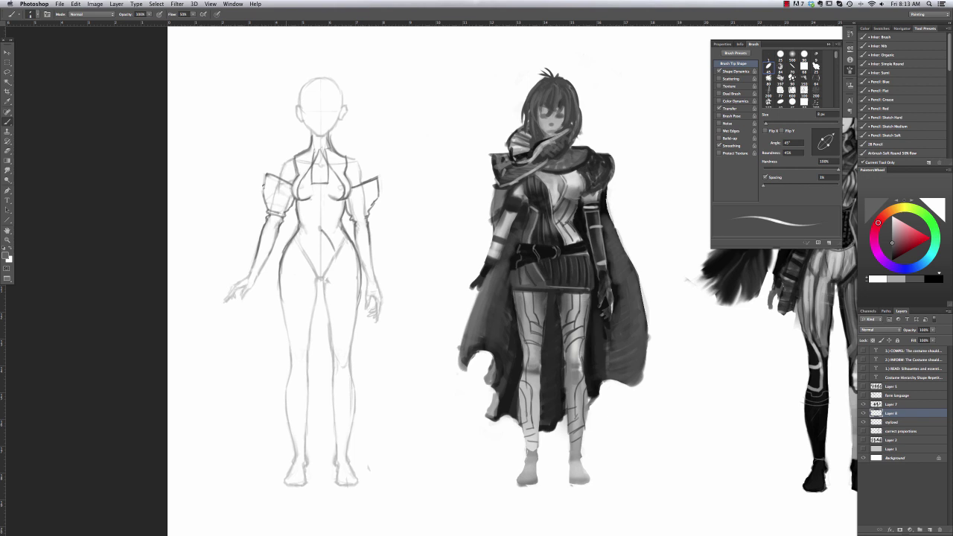
# Sketch the right skirt panel from the center waist down over the hip to the upper thigh, erasing stray edge lines.
pyautogui.moveTo(334, 247)
pyautogui.mouseDown()
pyautogui.moveTo(339, 300)
pyautogui.moveTo(364, 308)
pyautogui.mouseUp()
pyautogui.moveTo(362, 271)
pyautogui.mouseDown()
pyautogui.moveTo(362, 308)
pyautogui.moveTo(356, 270)
pyautogui.moveTo(359, 290)
pyautogui.mouseUp()
pyautogui.press('e')
pyautogui.press('b')
pyautogui.moveTo(356, 265); pyautogui.dragTo(361, 306)
pyautogui.press('super+alt+z')
pyautogui.press('super+alt+z')
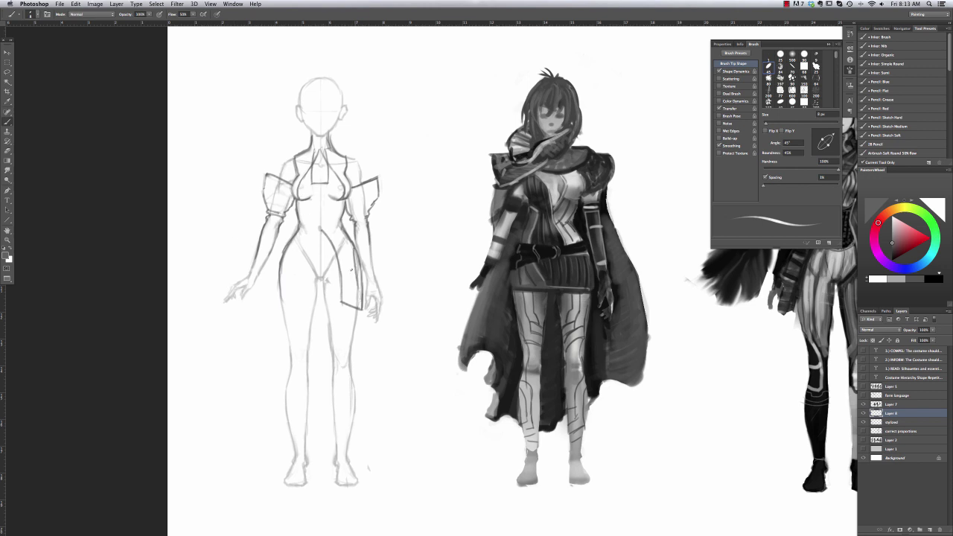
pyautogui.press('super+alt+z')
pyautogui.moveTo(352, 245); pyautogui.dragTo(361, 307)
pyautogui.press('e')
pyautogui.moveTo(364, 260); pyautogui.dragTo(361, 306)
pyautogui.press('b')
# Add the underbust line and sketch the matching left skirt panel down to the upper thigh.
pyautogui.moveTo(336, 200)
pyautogui.mouseDown()
pyautogui.moveTo(301, 269)
pyautogui.moveTo(299, 302)
pyautogui.mouseUp()
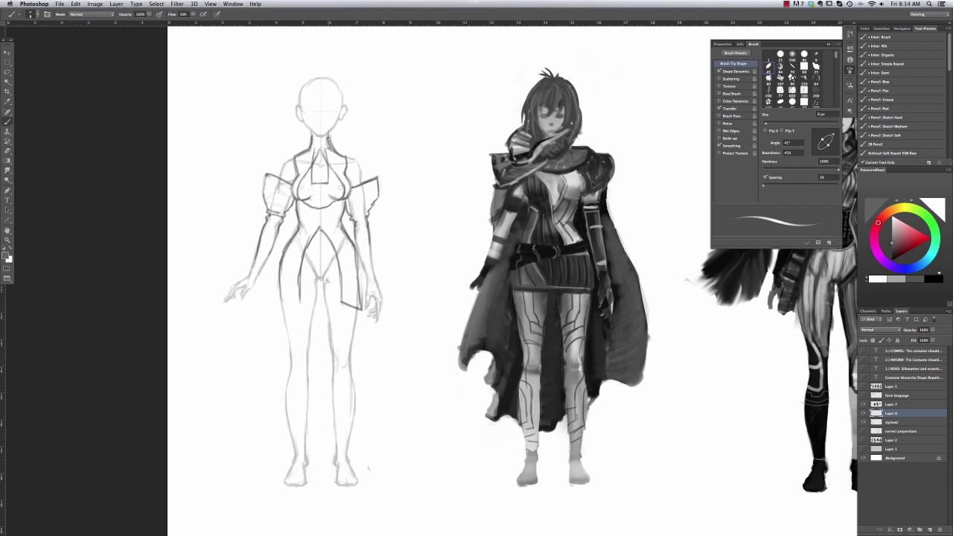
pyautogui.moveTo(301, 289)
pyautogui.mouseDown()
pyautogui.moveTo(346, 289)
pyautogui.moveTo(279, 304)
pyautogui.mouseUp()
pyautogui.moveTo(285, 248); pyautogui.dragTo(286, 305)
pyautogui.click(7, 150)
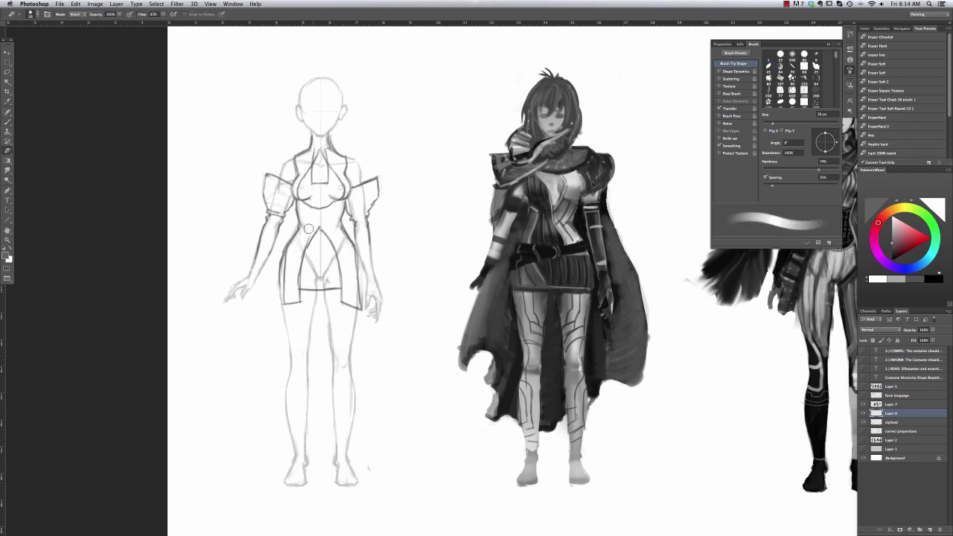
pyautogui.moveTo(309, 229); pyautogui.dragTo(292, 280)
pyautogui.click(7, 123)
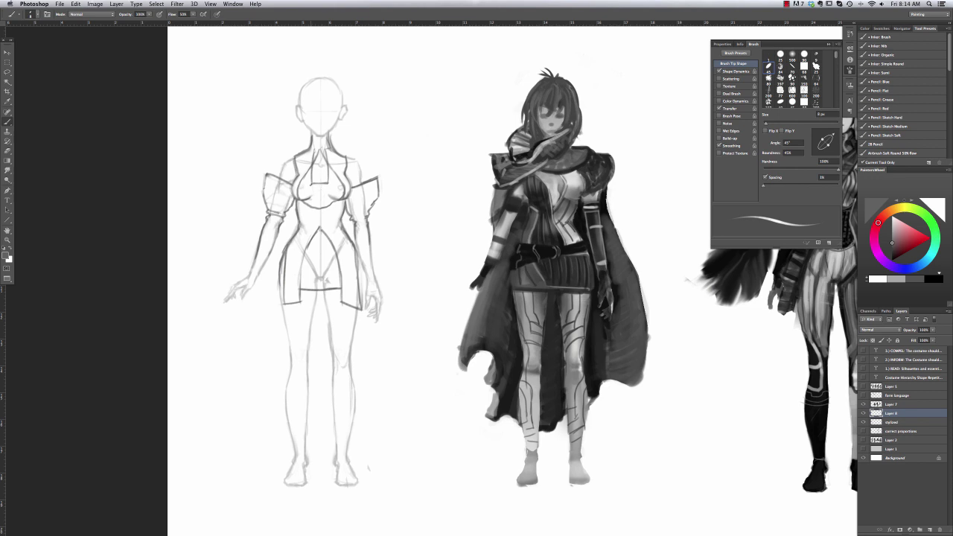
# Sketch a rounded front cloth hanging between the two skirt panels to just above the knees, erasing lines inside it.
pyautogui.moveTo(335, 254); pyautogui.dragTo(336, 315)
pyautogui.press('super+z')
pyautogui.press('super+z')
pyautogui.press('super+z')
pyautogui.press('super+z')
pyautogui.moveTo(301, 275); pyautogui.dragTo(305, 321)
pyautogui.moveTo(304, 321)
pyautogui.mouseDown()
pyautogui.moveTo(335, 325)
pyautogui.moveTo(303, 319)
pyautogui.moveTo(320, 332)
pyautogui.moveTo(321, 275)
pyautogui.moveTo(308, 337)
pyautogui.moveTo(338, 317)
pyautogui.moveTo(302, 321)
pyautogui.mouseUp()
pyautogui.press('super+z')
pyautogui.press('super+z')
pyautogui.moveTo(336, 334); pyautogui.dragTo(337, 324)
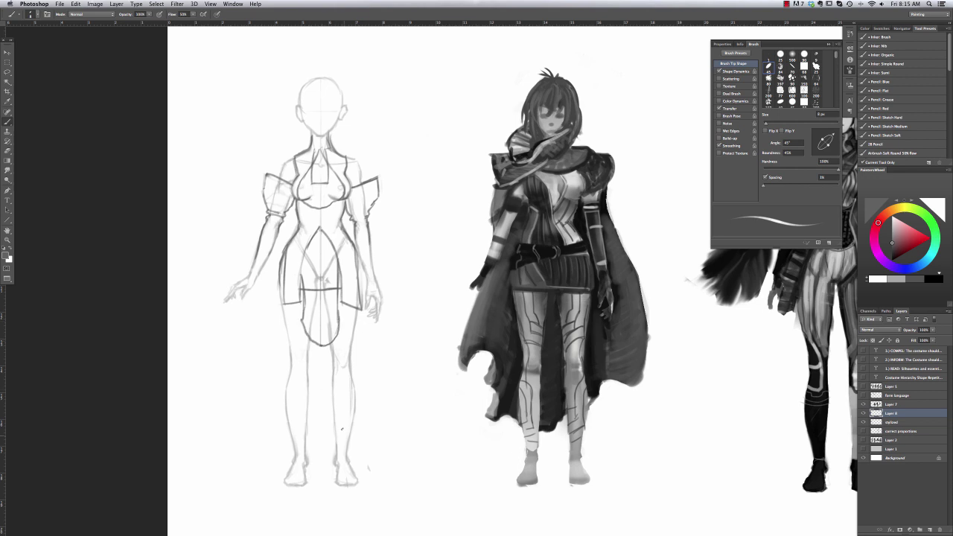
pyautogui.press('e')
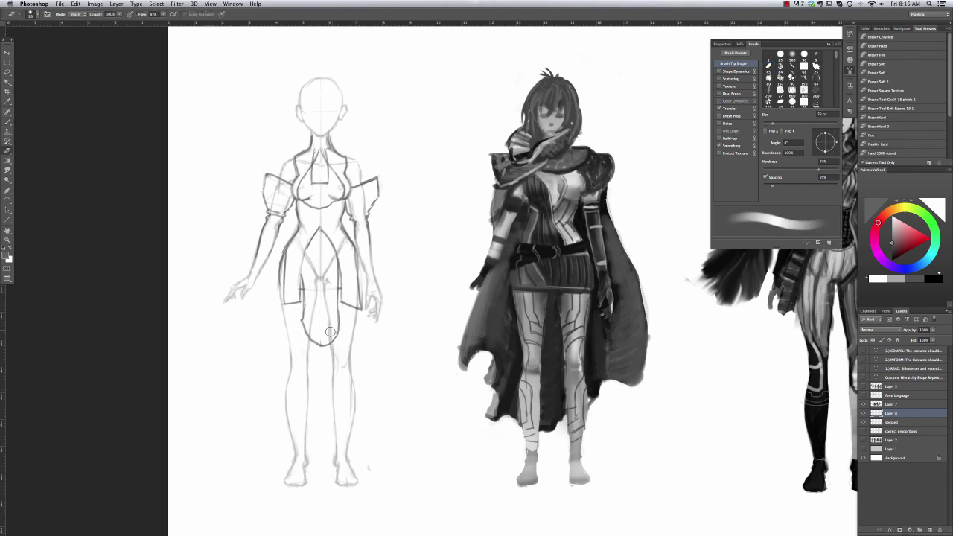
pyautogui.click(7, 181)
pyautogui.click(8, 122)
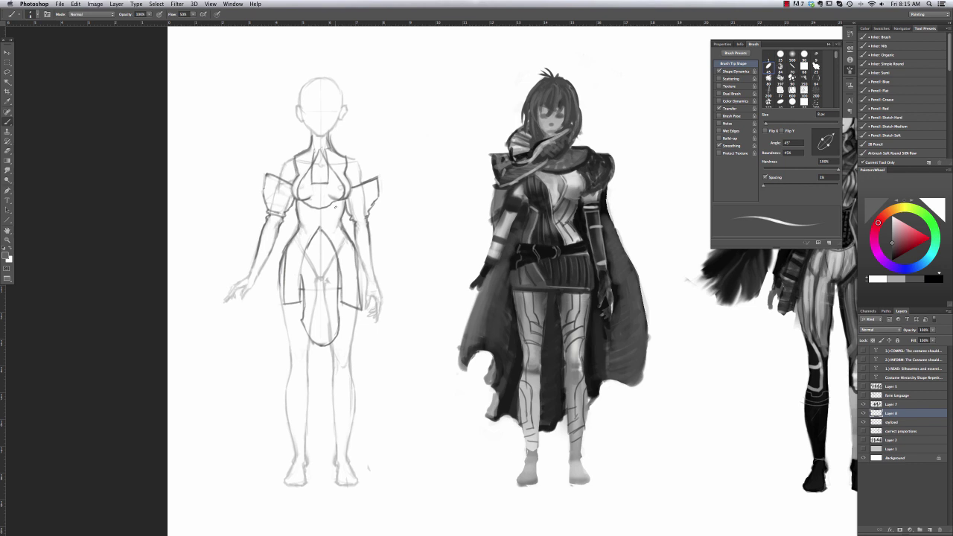
pyautogui.moveTo(356, 307); pyautogui.dragTo(351, 357)
pyautogui.moveTo(348, 302); pyautogui.dragTo(344, 331)
pyautogui.press('super+alt+z')
pyautogui.press('e')
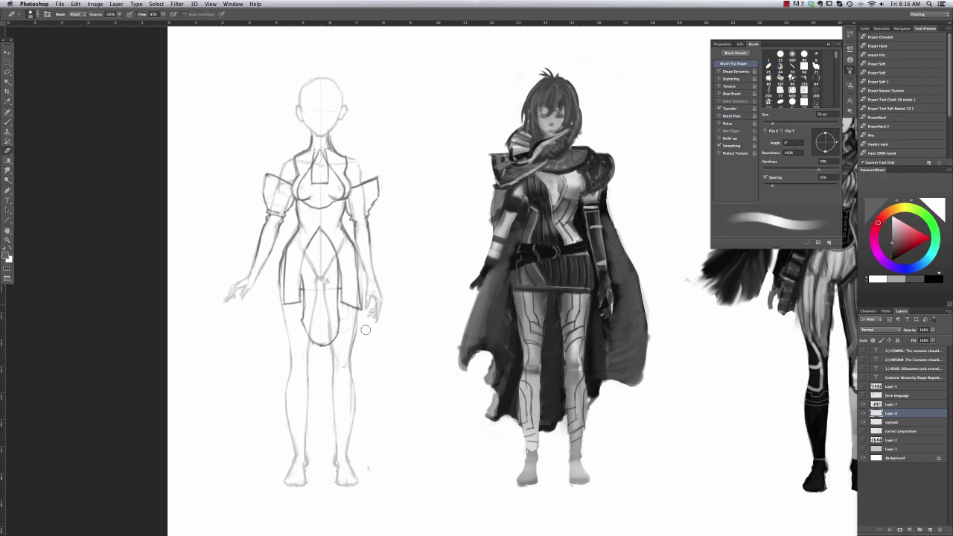
pyautogui.press('b')
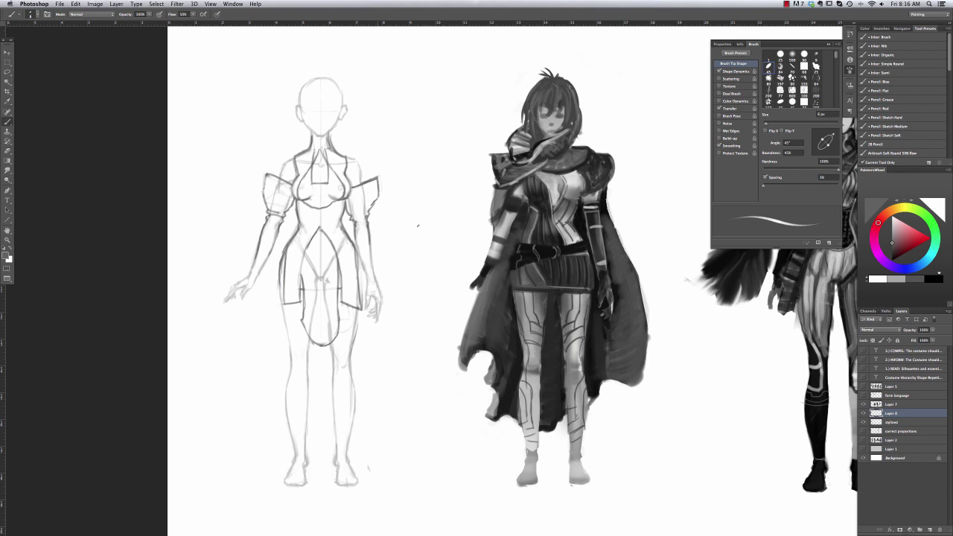
# Sketch slanted armor bands across the right leg's thigh below the skirt panel, erasing overlapping lines.
pyautogui.moveTo(331, 349)
pyautogui.mouseDown()
pyautogui.moveTo(345, 350)
pyautogui.moveTo(334, 359)
pyautogui.moveTo(345, 337)
pyautogui.moveTo(351, 346)
pyautogui.moveTo(355, 326)
pyautogui.moveTo(339, 332)
pyautogui.mouseUp()
pyautogui.press('super+z')
pyautogui.press('e')
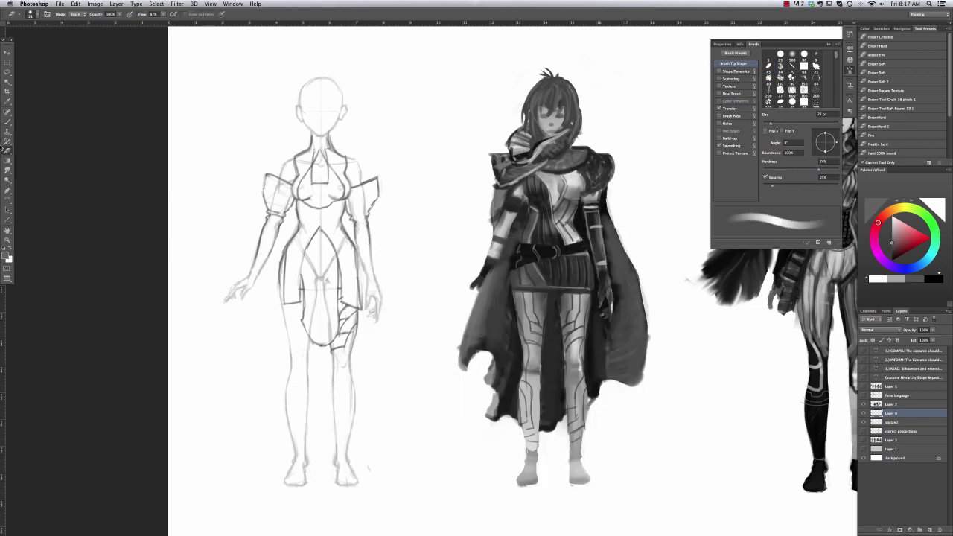
pyautogui.press('b')
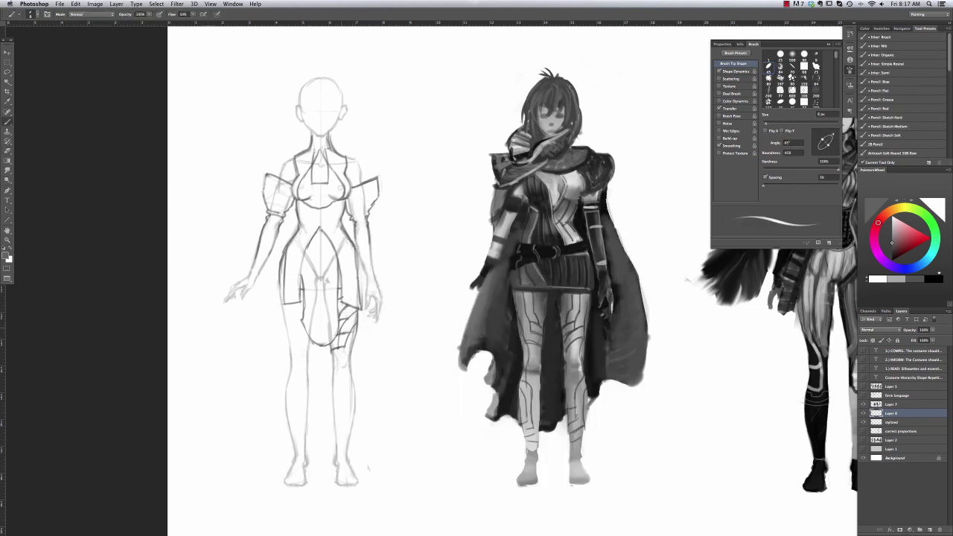
pyautogui.press('e')
pyautogui.moveTo(350, 323)
pyautogui.mouseDown()
pyautogui.moveTo(340, 343)
pyautogui.moveTo(347, 313)
pyautogui.moveTo(343, 331)
pyautogui.mouseUp()
pyautogui.press('b')
# Extend the right leg's armor with a knee plate and a curved shin line down to the ankle, erasing stray marks.
pyautogui.moveTo(345, 325); pyautogui.dragTo(344, 456)
pyautogui.press('super+z')
pyautogui.press('super+z')
pyautogui.press('e')
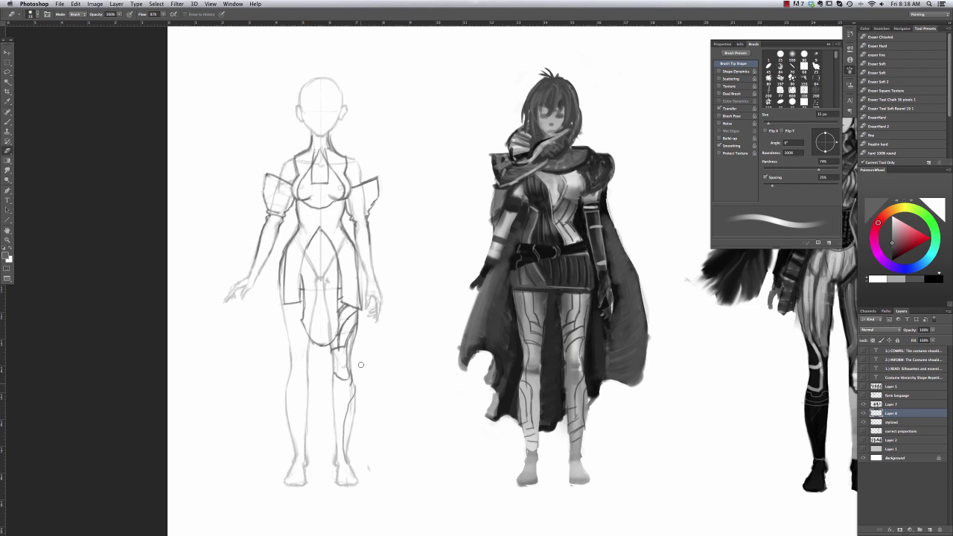
pyautogui.moveTo(353, 386); pyautogui.dragTo(337, 453)
pyautogui.press('b')
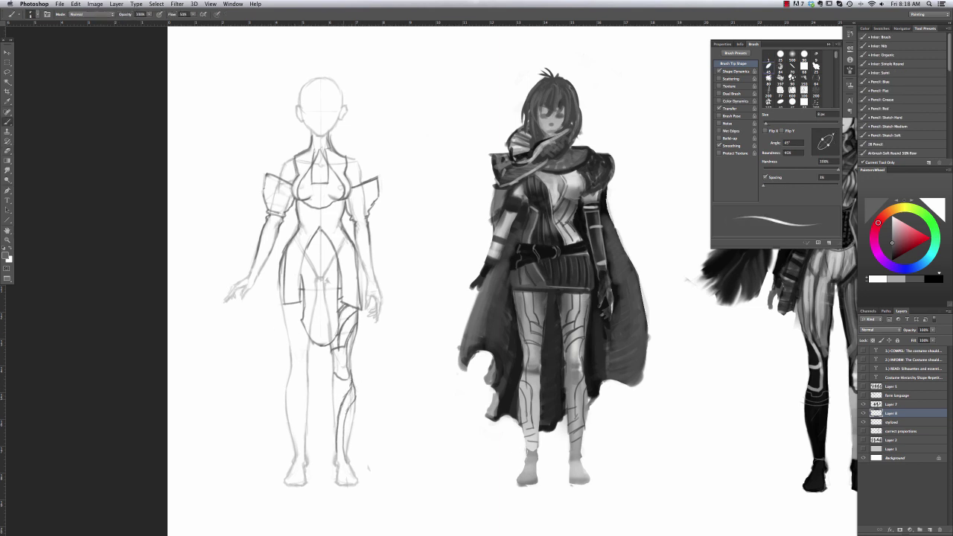
# Redraw the right leg's lower armor outline from the knee to the ankle and erase the lines inside the shin.
pyautogui.press('e')
pyautogui.moveTo(337, 402)
pyautogui.mouseDown()
pyautogui.moveTo(351, 355)
pyautogui.moveTo(349, 465)
pyautogui.mouseUp()
pyautogui.press('b')
pyautogui.moveTo(355, 385); pyautogui.dragTo(340, 409)
pyautogui.moveTo(336, 367)
pyautogui.mouseDown()
pyautogui.moveTo(348, 373)
pyautogui.moveTo(334, 378)
pyautogui.moveTo(337, 447)
pyautogui.mouseUp()
pyautogui.press('super+z')
pyautogui.press('e')
pyautogui.moveTo(345, 398); pyautogui.dragTo(344, 461)
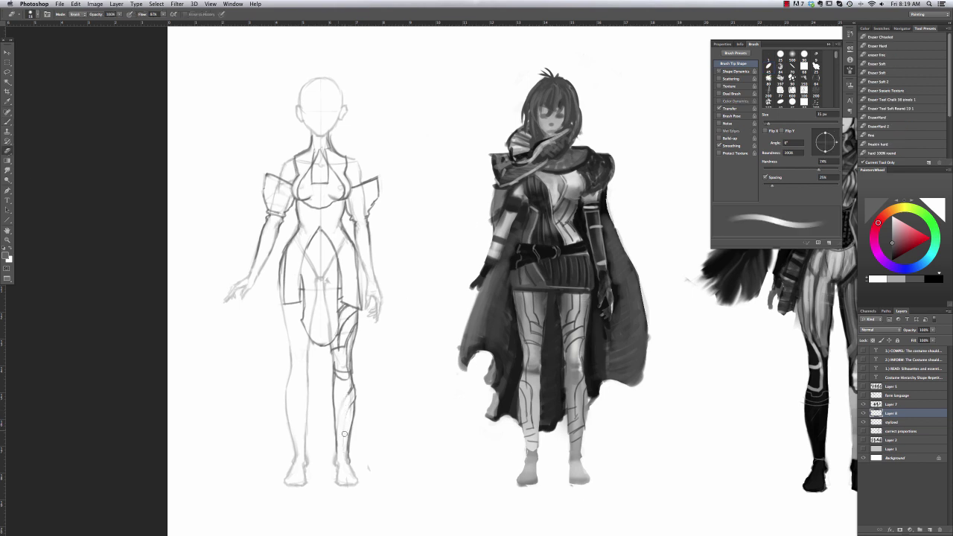
# Sketch inner panel lines along the right leg's shin guard, erasing part of the upper shin detail.
pyautogui.press('b')
pyautogui.moveTo(348, 392); pyautogui.dragTo(339, 458)
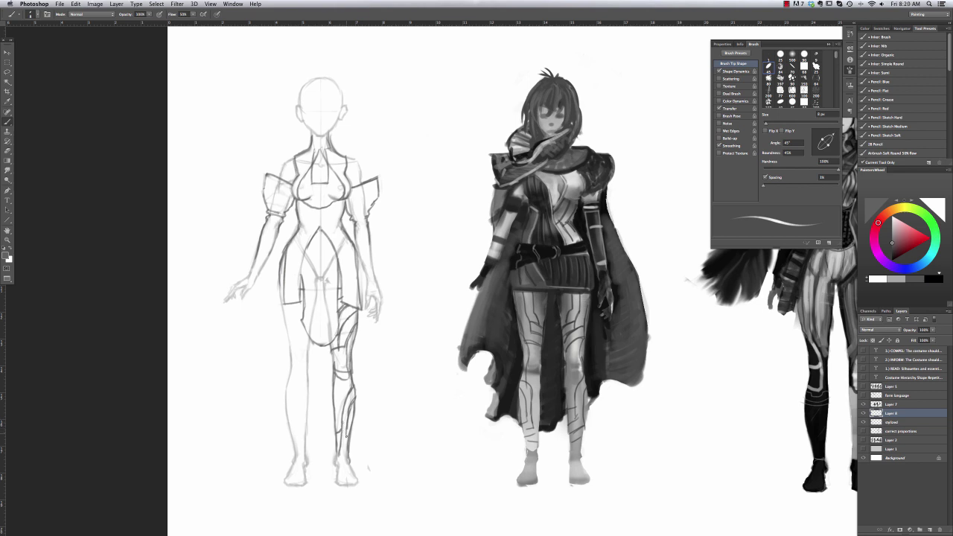
pyautogui.moveTo(347, 418); pyautogui.dragTo(345, 457)
pyautogui.press('e')
pyautogui.moveTo(346, 403); pyautogui.dragTo(349, 417)
pyautogui.press('b')
# Rework the right leg's shin armor into shorter plates with a band at mid-shin, erasing the panel lines below.
pyautogui.moveTo(331, 343); pyautogui.dragTo(333, 368)
pyautogui.moveTo(339, 467); pyautogui.dragTo(350, 461)
pyautogui.press('e')
pyautogui.moveTo(349, 411)
pyautogui.mouseDown()
pyautogui.moveTo(339, 441)
pyautogui.moveTo(350, 443)
pyautogui.moveTo(350, 461)
pyautogui.mouseUp()
pyautogui.press('b')
pyautogui.moveTo(351, 405); pyautogui.dragTo(344, 417)
pyautogui.moveTo(348, 406); pyautogui.dragTo(335, 421)
pyautogui.press('e')
pyautogui.press('b')
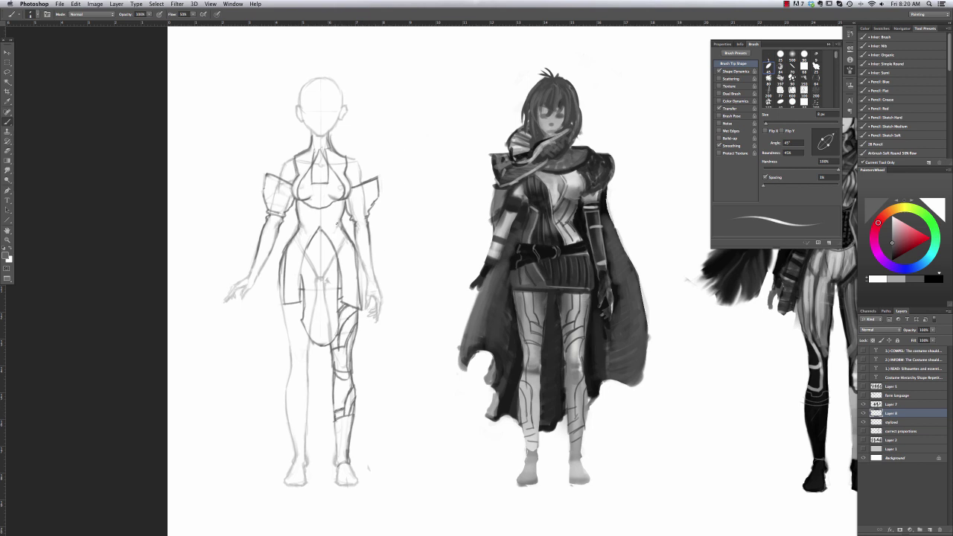
pyautogui.moveTo(353, 227); pyautogui.dragTo(368, 251)
# Copy the area around the painted figure's right leg from its layer and paste it between the two figures.
pyautogui.press('m')
pyautogui.hotkey('alt', ']')
pyautogui.moveTo(538, 262); pyautogui.dragTo(555, 296)
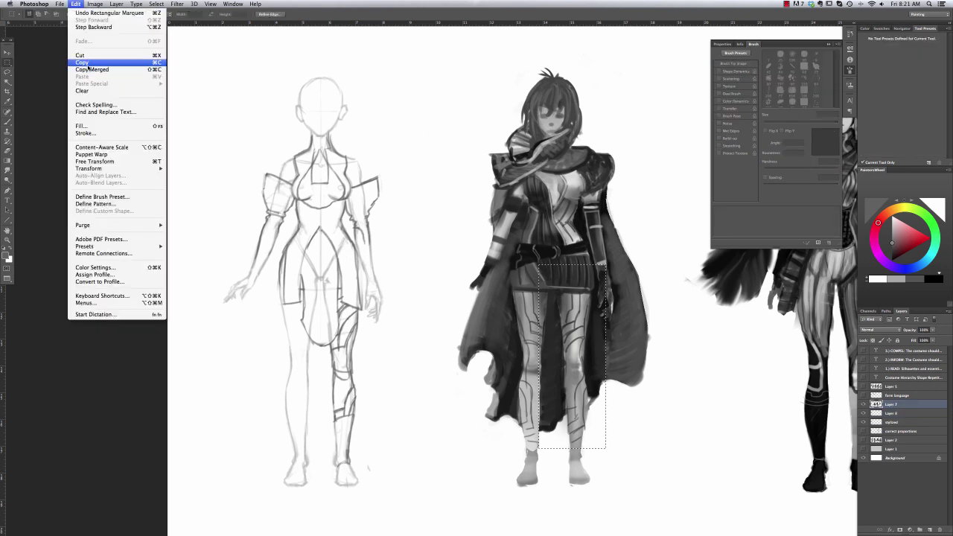
pyautogui.click(88, 64)
pyautogui.press('super+v')
pyautogui.moveTo(516, 307); pyautogui.dragTo(392, 127)
# Flip the pasted leg piece vertically and position it beside the painted figure's head and torso.
pyautogui.press('super+t')
pyautogui.click(75, 3)
pyautogui.moveTo(112, 169)
pyautogui.click(197, 266)
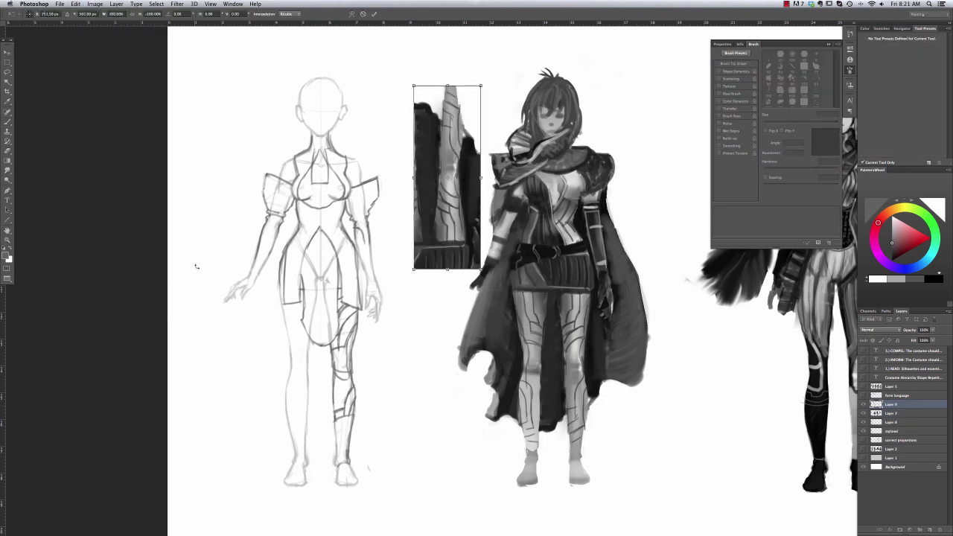
pyautogui.press('b')
pyautogui.press('Return')
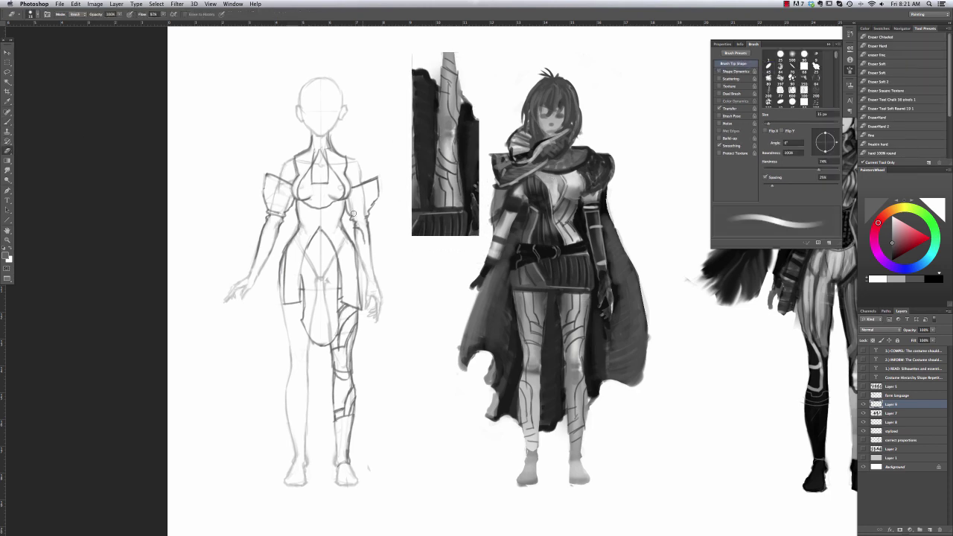
# Sketch elbow and forearm guard lines on the right arm on the costume sketch layer, and hide the pasted leg layer.
pyautogui.hotkey('alt', '[')
pyautogui.hotkey('alt', '[')
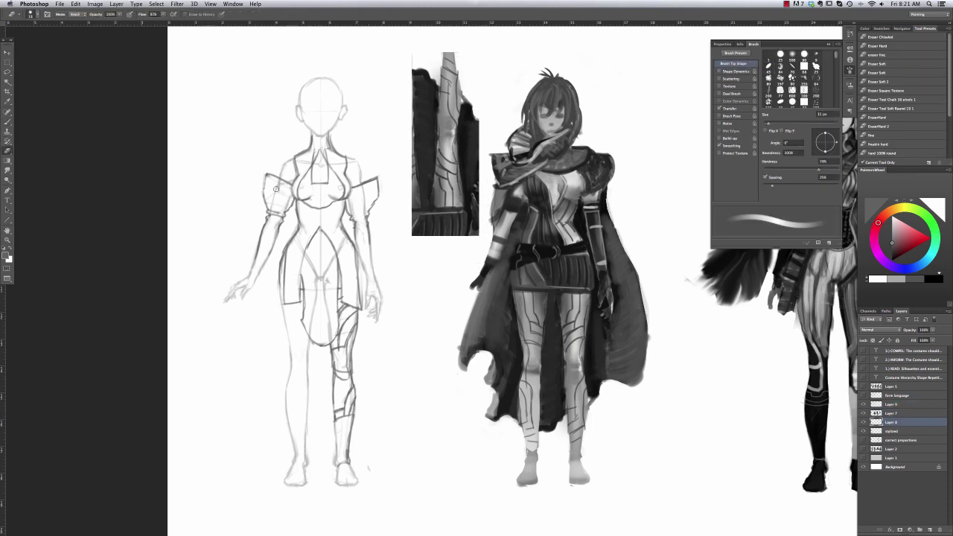
pyautogui.press('b')
pyautogui.moveTo(351, 217)
pyautogui.mouseDown()
pyautogui.moveTo(365, 228)
pyautogui.moveTo(370, 271)
pyautogui.mouseUp()
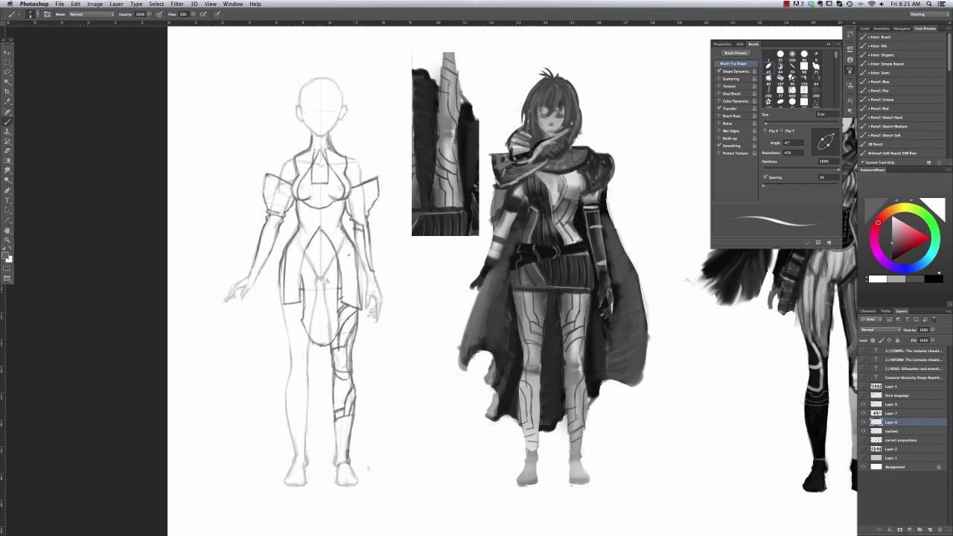
pyautogui.moveTo(351, 225); pyautogui.dragTo(366, 283)
pyautogui.moveTo(347, 202)
pyautogui.mouseDown()
pyautogui.moveTo(364, 217)
pyautogui.moveTo(350, 203)
pyautogui.moveTo(360, 214)
pyautogui.moveTo(375, 279)
pyautogui.mouseUp()
pyautogui.press('super+z')
pyautogui.click(864, 404)
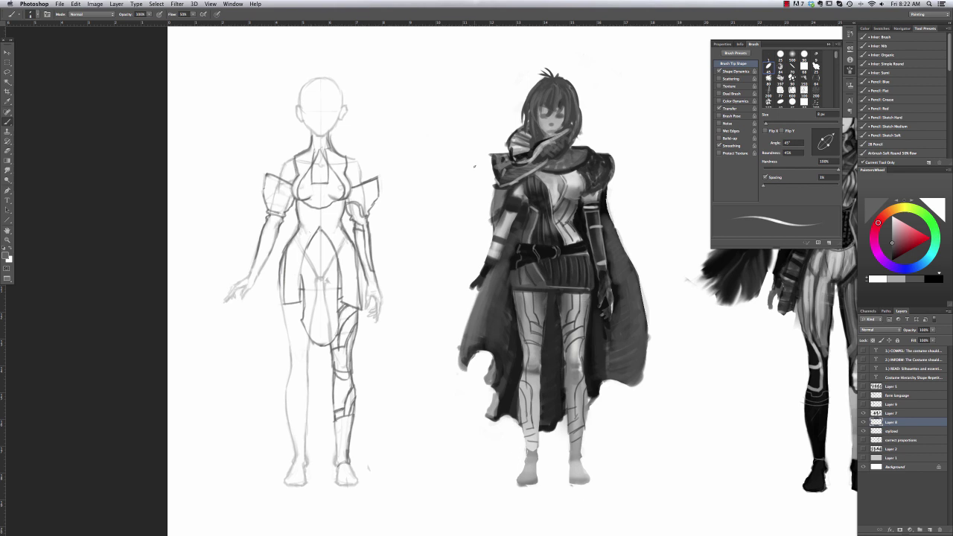
# Redraw the bodice and skirt with asymmetric panel edges at the waist and hips and a line across the chest, undoing unwanted strokes.
pyautogui.moveTo(313, 243); pyautogui.dragTo(298, 293)
pyautogui.press('super+z')
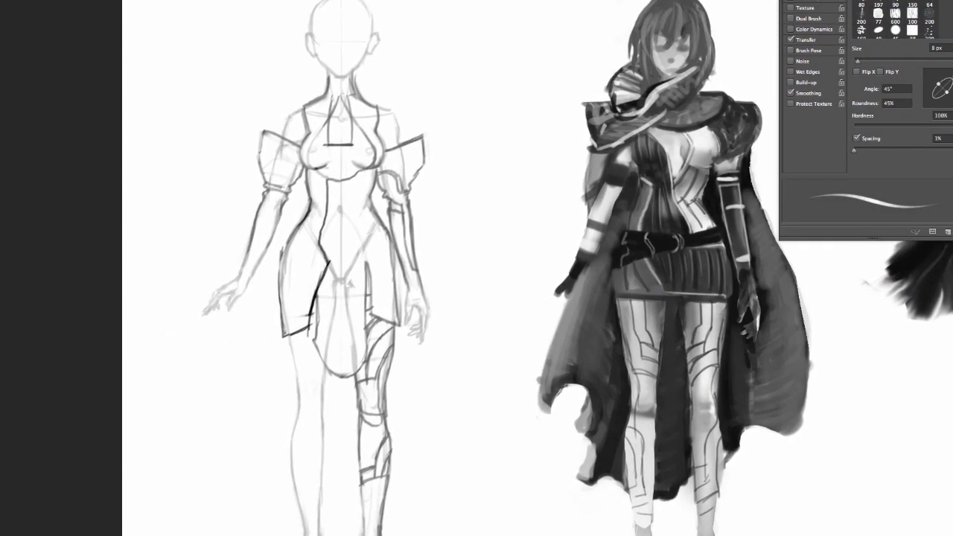
pyautogui.moveTo(307, 145)
pyautogui.mouseDown()
pyautogui.moveTo(331, 145)
pyautogui.moveTo(308, 174)
pyautogui.mouseUp()
pyautogui.press('super+z')
pyautogui.moveTo(353, 210)
pyautogui.mouseDown()
pyautogui.moveTo(371, 201)
pyautogui.moveTo(370, 322)
pyautogui.moveTo(399, 282)
pyautogui.mouseUp()
pyautogui.moveTo(381, 222); pyautogui.dragTo(398, 281)
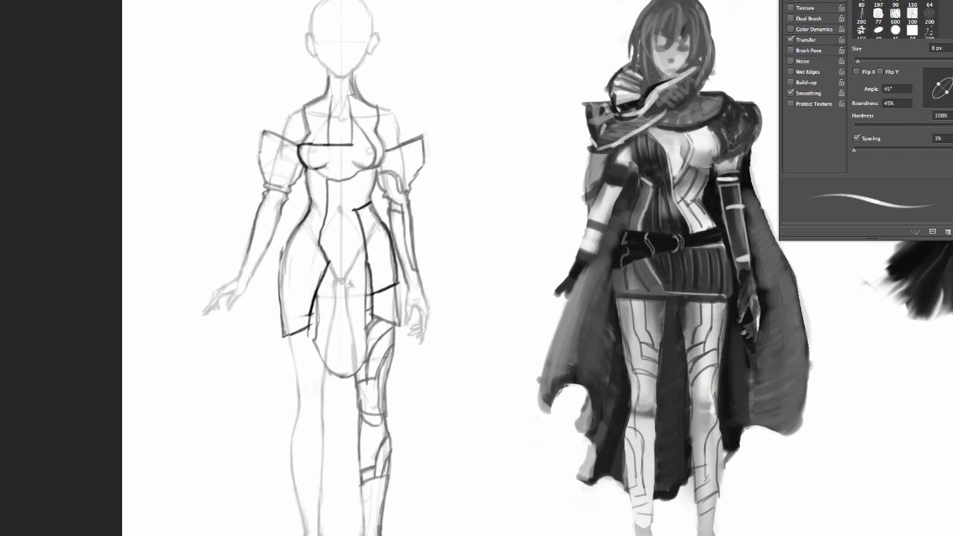
pyautogui.hotkey('ctrl', 'z')
pyautogui.hotkey('ctrl', 'z')
pyautogui.hotkey('ctrl', 'z')
pyautogui.hotkey('ctrl', 'z')
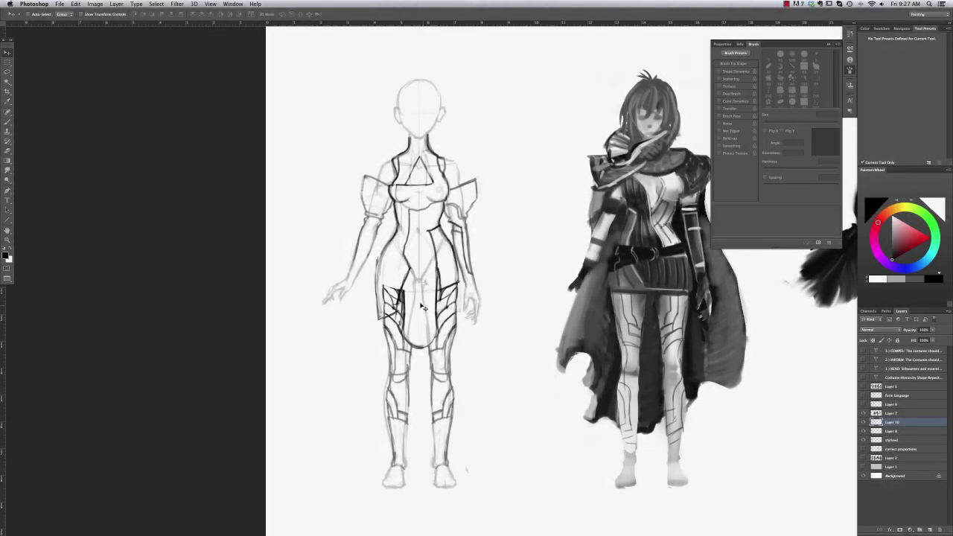
# Erase the mirrored leg armor's lines where they overlap the left skirt panel, and merge the copy into the costume sketch layer.
pyautogui.rightClick(404, 240)
pyautogui.moveTo(414, 255); pyautogui.dragTo(421, 254)
pyautogui.moveTo(384, 291); pyautogui.dragTo(414, 332)
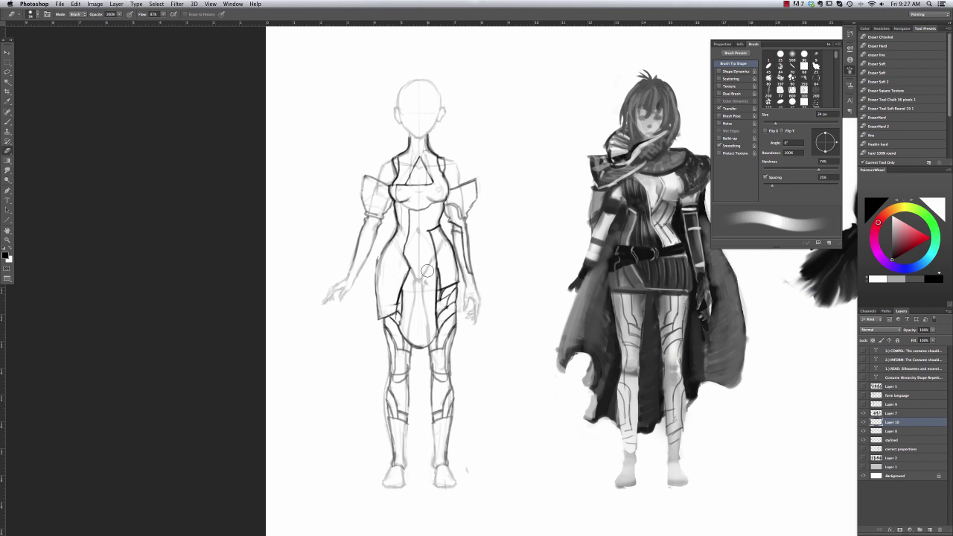
pyautogui.press('v')
pyautogui.press('super+e')
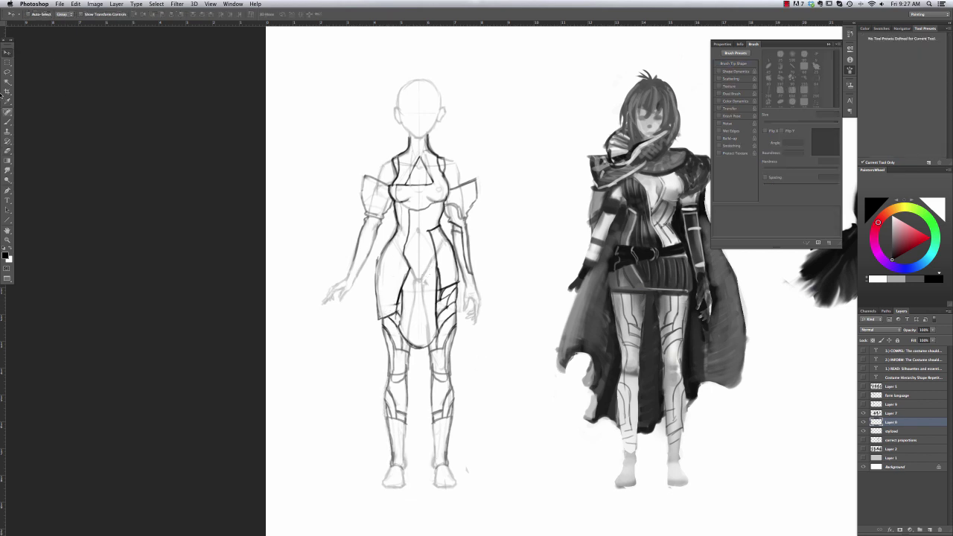
pyautogui.click(7, 150)
pyautogui.rightClick(425, 238)
pyautogui.click(446, 251)
pyautogui.click(391, 307)
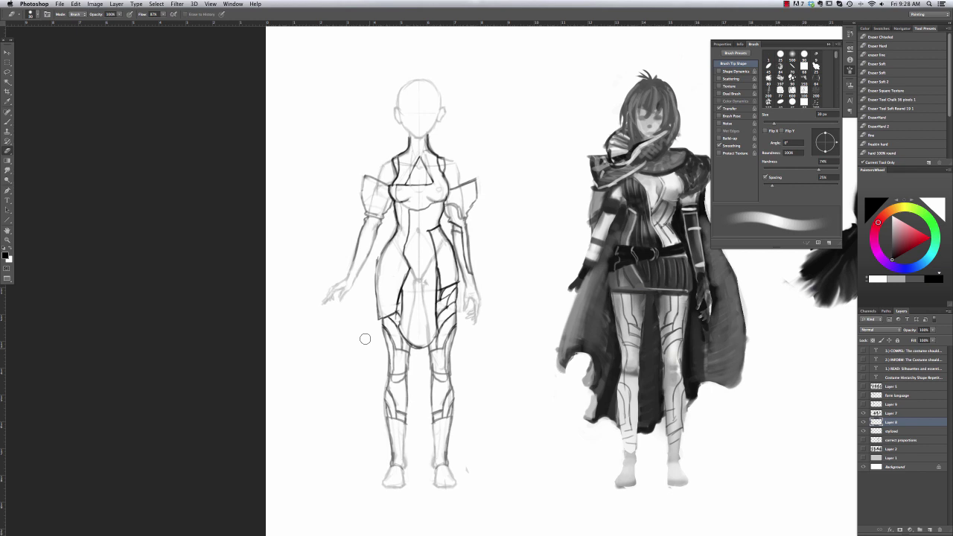
# Set the base figure layer's opacity to 77% and erase its body lines inside the dress's torso and hips.
pyautogui.click(891, 432)
pyautogui.moveTo(932, 330); pyautogui.dragTo(940, 340)
pyautogui.moveTo(419, 273)
pyautogui.mouseDown()
pyautogui.moveTo(426, 302)
pyautogui.moveTo(420, 337)
pyautogui.moveTo(419, 291)
pyautogui.moveTo(432, 270)
pyautogui.moveTo(419, 189)
pyautogui.moveTo(441, 190)
pyautogui.moveTo(400, 185)
pyautogui.mouseUp()
pyautogui.moveTo(396, 228)
pyautogui.mouseDown()
pyautogui.moveTo(420, 226)
pyautogui.moveTo(416, 268)
pyautogui.moveTo(441, 232)
pyautogui.moveTo(446, 259)
pyautogui.mouseUp()
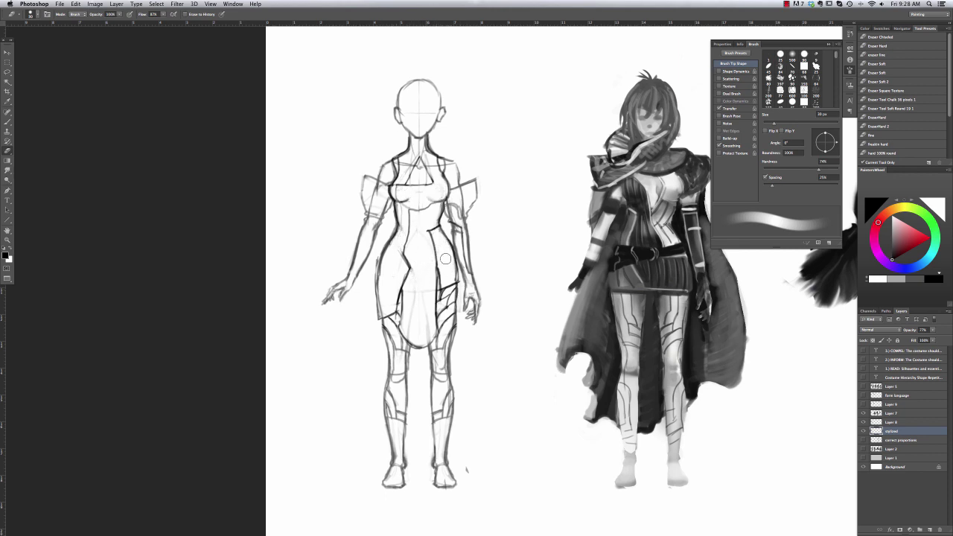
# Erase the base figure's lines under the sleeves, neckline, left hip and right wrist, reducing the eraser size for the wrist.
pyautogui.moveTo(461, 192)
pyautogui.mouseDown()
pyautogui.moveTo(464, 207)
pyautogui.moveTo(462, 189)
pyautogui.mouseUp()
pyautogui.moveTo(375, 187); pyautogui.dragTo(378, 204)
pyautogui.moveTo(419, 152)
pyautogui.mouseDown()
pyautogui.moveTo(452, 165)
pyautogui.moveTo(399, 166)
pyautogui.mouseUp()
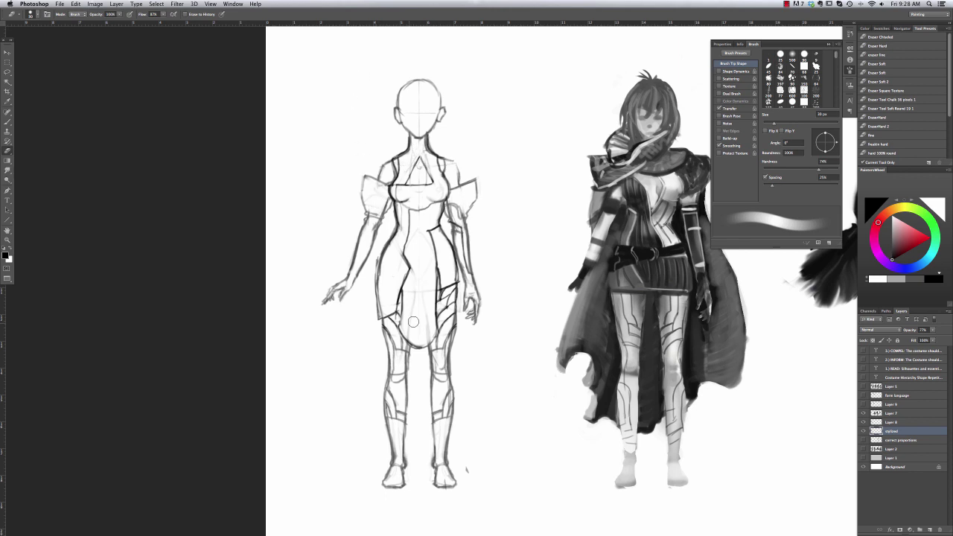
pyautogui.moveTo(384, 251); pyautogui.dragTo(383, 292)
pyautogui.rightClick(464, 256)
pyautogui.click(489, 254)
pyautogui.click(466, 279)
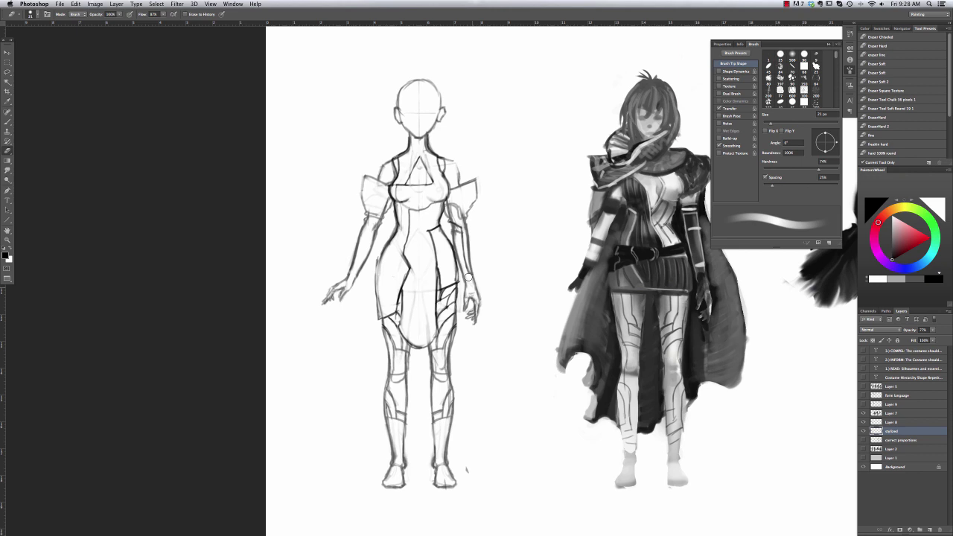
# Merge the costume sketch layer down into the base figure layer.
pyautogui.click(899, 423)
pyautogui.press('super+e')
pyautogui.press('XF86AudioRaiseVolume')
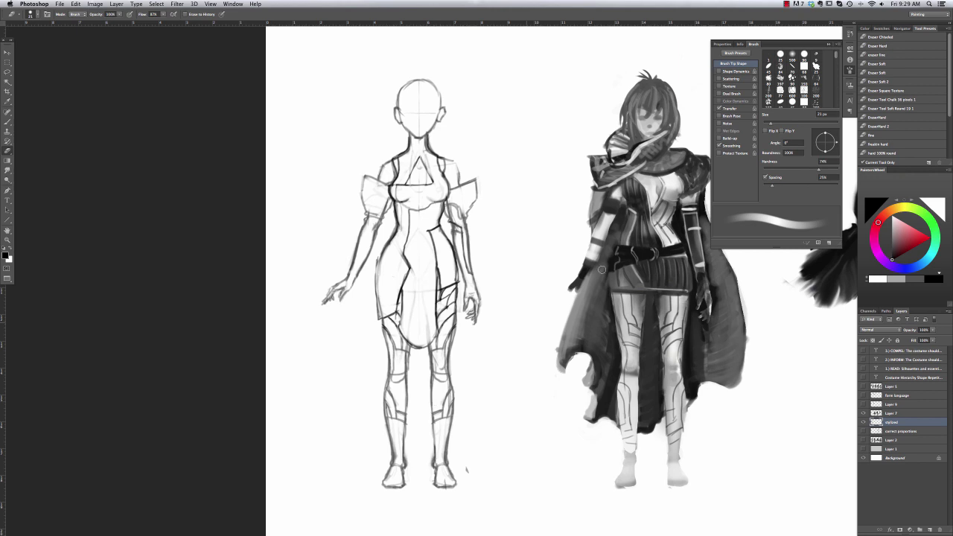
# Sketch additional guard lines on the left forearm and reinforce the outlines of both flared sleeves.
pyautogui.hscroll(6, 542, 338)
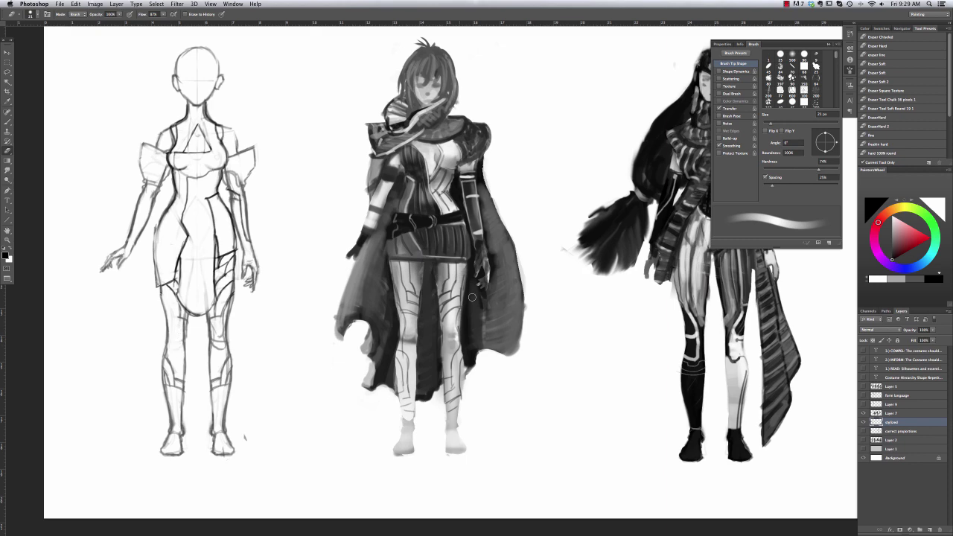
pyautogui.press('b')
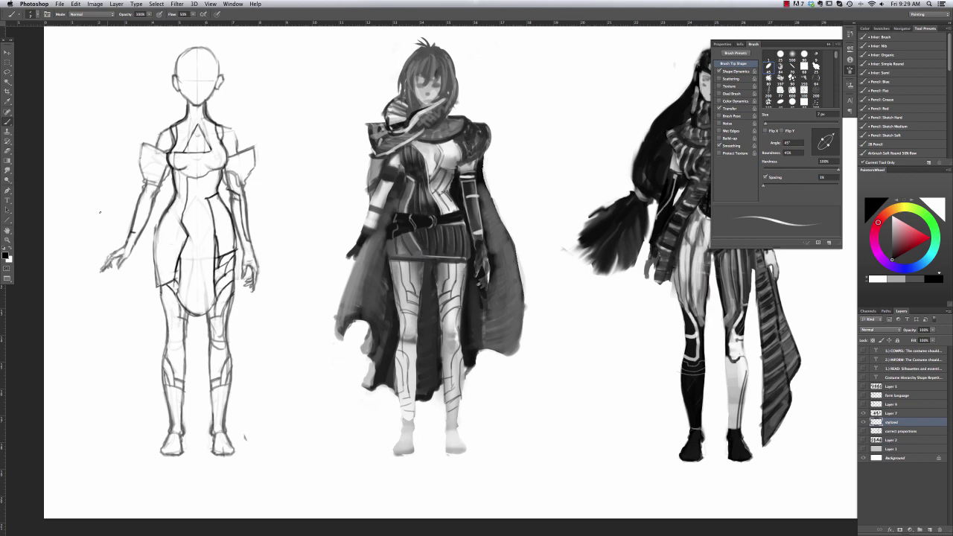
pyautogui.moveTo(124, 247); pyautogui.dragTo(134, 241)
pyautogui.moveTo(160, 196)
pyautogui.mouseDown()
pyautogui.moveTo(145, 186)
pyautogui.moveTo(153, 173)
pyautogui.mouseUp()
pyautogui.press('e')
pyautogui.press('b')
pyautogui.moveTo(157, 168); pyautogui.dragTo(170, 170)
pyautogui.moveTo(255, 149); pyautogui.dragTo(254, 166)
pyautogui.press('e')
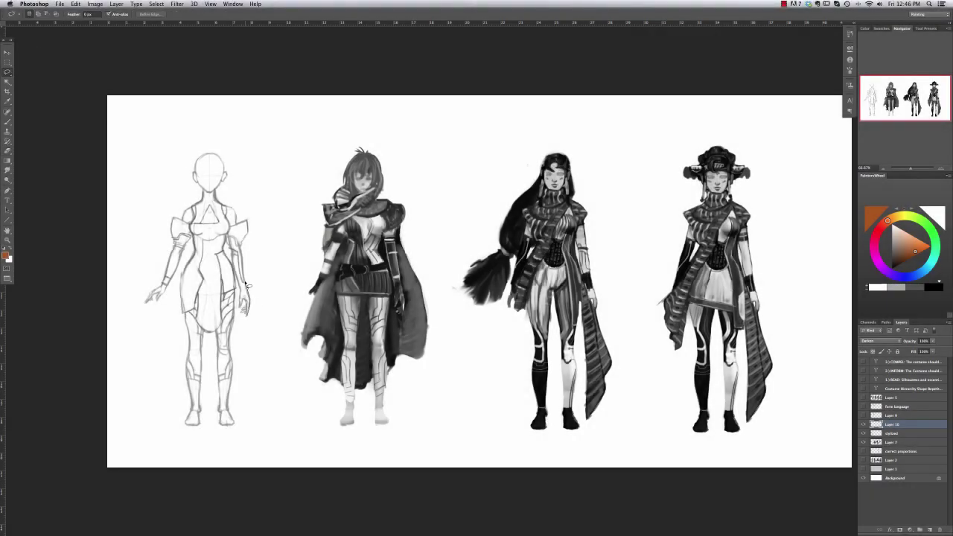
pyautogui.click(869, 322)
pyautogui.keyDown('super'); pyautogui.click(876, 373); pyautogui.keyUp('super')
pyautogui.press('super+d')
pyautogui.click(900, 321)
# Select the sketched figure's silhouette with the Lasso, covering the legs, dress, arms, sleeves and neck.
pyautogui.moveTo(219, 384)
pyautogui.mouseDown()
pyautogui.moveTo(218, 358)
pyautogui.moveTo(229, 430)
pyautogui.moveTo(220, 388)
pyautogui.mouseUp()
pyautogui.moveTo(196, 311)
pyautogui.mouseDown()
pyautogui.moveTo(219, 320)
pyautogui.moveTo(197, 306)
pyautogui.mouseUp()
pyautogui.moveTo(204, 335)
pyautogui.mouseDown()
pyautogui.moveTo(200, 414)
pyautogui.moveTo(191, 412)
pyautogui.moveTo(188, 336)
pyautogui.moveTo(201, 287)
pyautogui.mouseUp()
pyautogui.moveTo(224, 255)
pyautogui.mouseDown()
pyautogui.moveTo(237, 313)
pyautogui.moveTo(212, 266)
pyautogui.moveTo(183, 284)
pyautogui.moveTo(197, 316)
pyautogui.moveTo(195, 253)
pyautogui.moveTo(222, 255)
pyautogui.mouseUp()
pyautogui.moveTo(195, 240)
pyautogui.mouseDown()
pyautogui.moveTo(169, 277)
pyautogui.moveTo(173, 220)
pyautogui.moveTo(193, 209)
pyautogui.moveTo(184, 233)
pyautogui.moveTo(199, 202)
pyautogui.moveTo(176, 217)
pyautogui.mouseUp()
pyautogui.moveTo(181, 234)
pyautogui.mouseDown()
pyautogui.moveTo(169, 261)
pyautogui.moveTo(187, 252)
pyautogui.moveTo(160, 251)
pyautogui.moveTo(165, 236)
pyautogui.moveTo(211, 195)
pyautogui.mouseUp()
pyautogui.press('shift')
pyautogui.moveTo(211, 196)
pyautogui.mouseDown()
pyautogui.moveTo(217, 164)
pyautogui.moveTo(223, 188)
pyautogui.mouseUp()
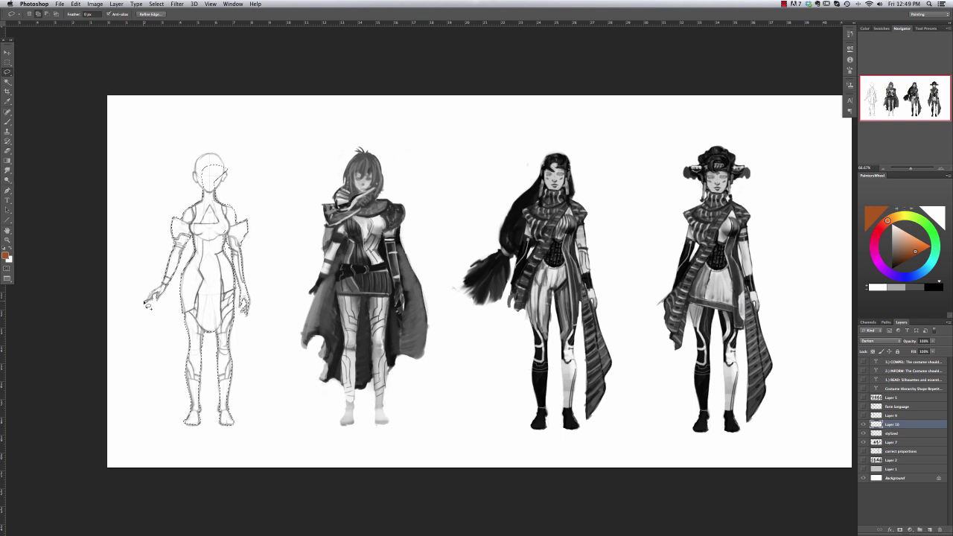
pyautogui.press('super+Tab')
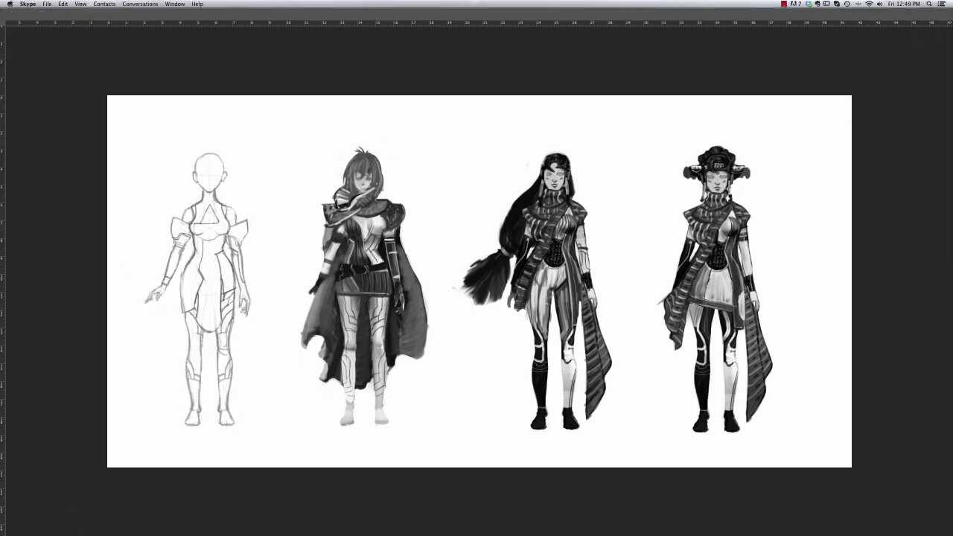
pyautogui.press('super+Tab')
pyautogui.press('super+Tab')
# Choose a light grey foreground color and fill the selected silhouette on Layer 10, using the Darken blend mode.
pyautogui.press('b')
pyautogui.click(880, 342)
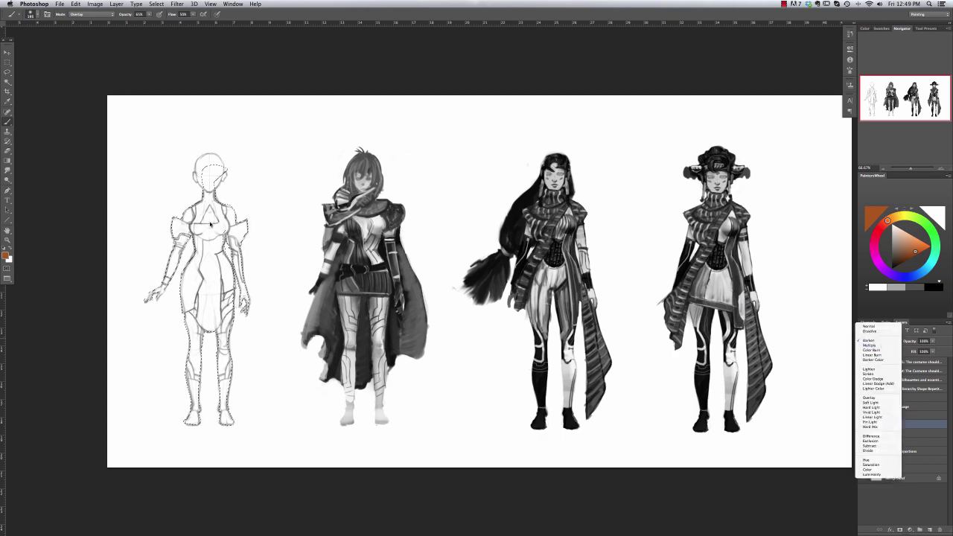
pyautogui.click(868, 340)
pyautogui.press('x')
pyautogui.click(5, 257)
pyautogui.press('Return')
pyautogui.press('b')
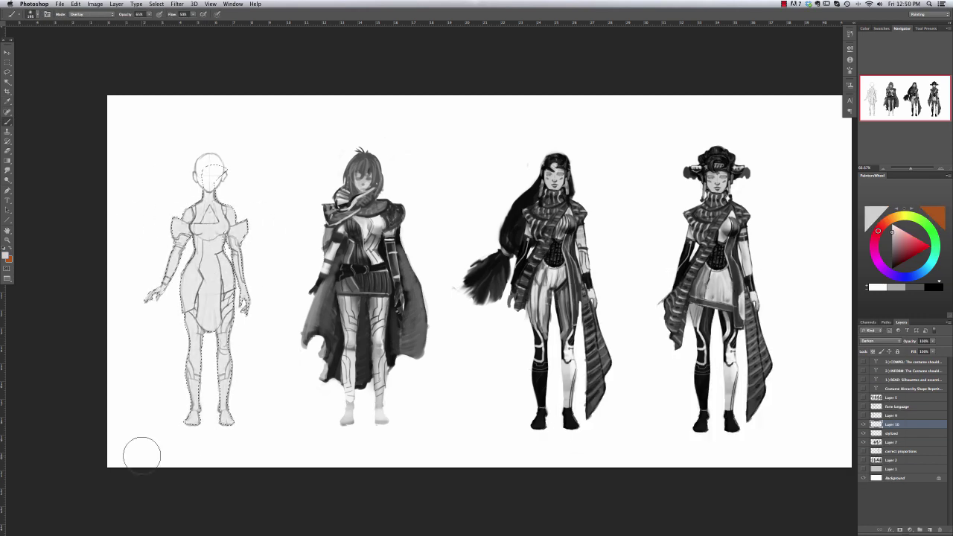
# Adjust the brush size, sample a dark tone from the long-haired painted character, and try shading the right hip panel.
pyautogui.rightClick(353, 265)
pyautogui.press('Return')
pyautogui.press('l')
pyautogui.press('b')
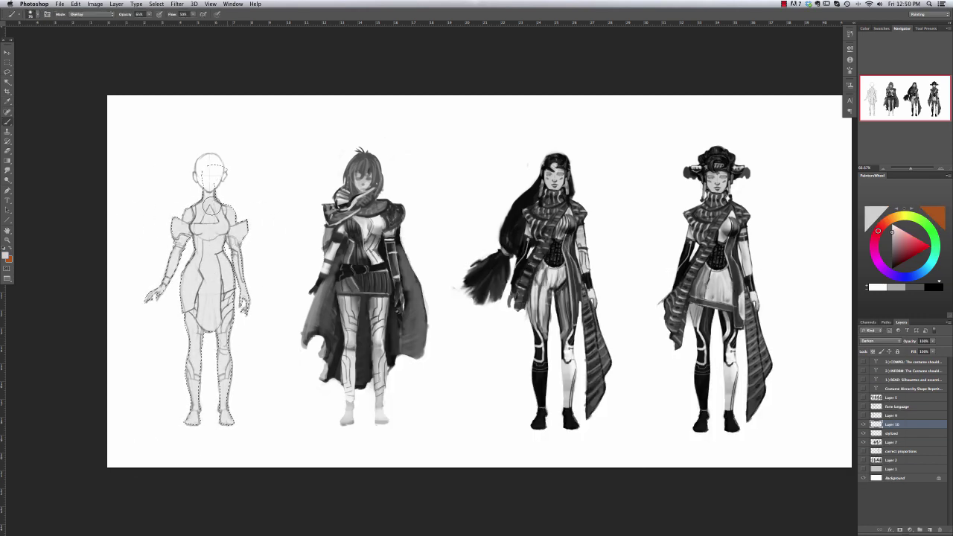
pyautogui.press('super+plus')
pyautogui.moveTo(146, 262)
pyautogui.mouseDown()
pyautogui.moveTo(198, 266)
pyautogui.moveTo(228, 254)
pyautogui.mouseUp()
pyautogui.rightClick(256, 202)
pyautogui.moveTo(299, 224); pyautogui.dragTo(287, 224)
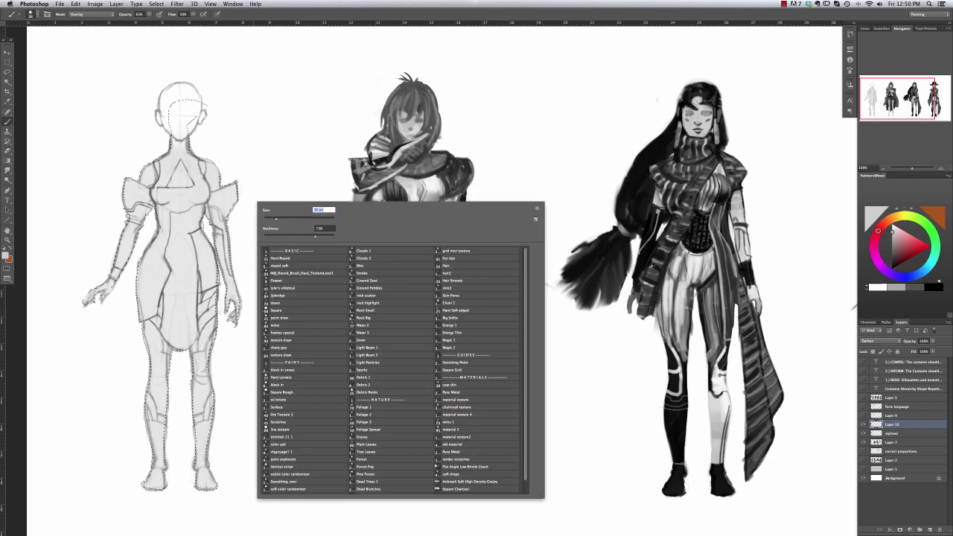
pyautogui.keyDown('alt'); pyautogui.click(651, 267); pyautogui.keyUp('alt')
pyautogui.press('l')
pyautogui.press('b')
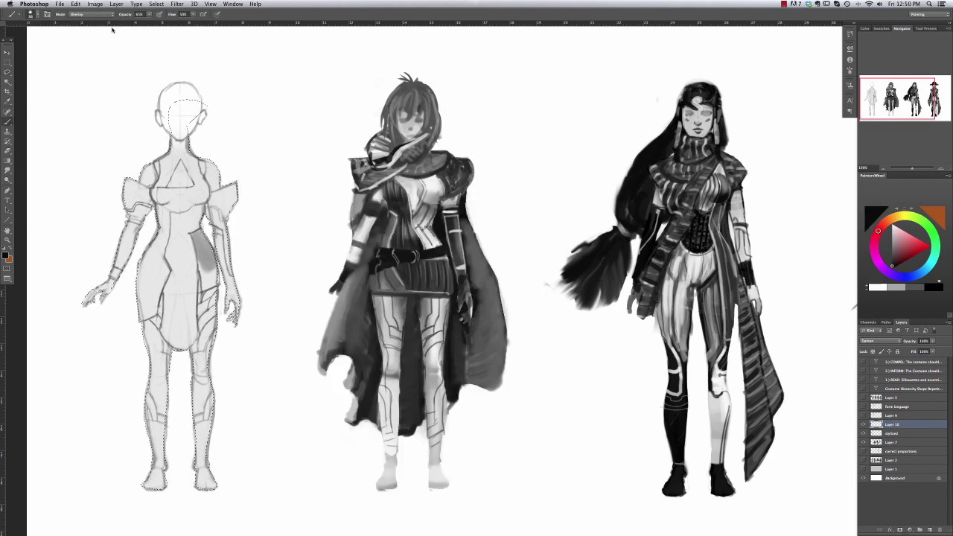
# Set the brush to Normal mode at 100% opacity and repaint the right hip panel dark grey.
pyautogui.click(92, 15)
pyautogui.click(82, 8)
pyautogui.press('0')
pyautogui.press('super+z')
pyautogui.moveTo(196, 233); pyautogui.dragTo(199, 234)
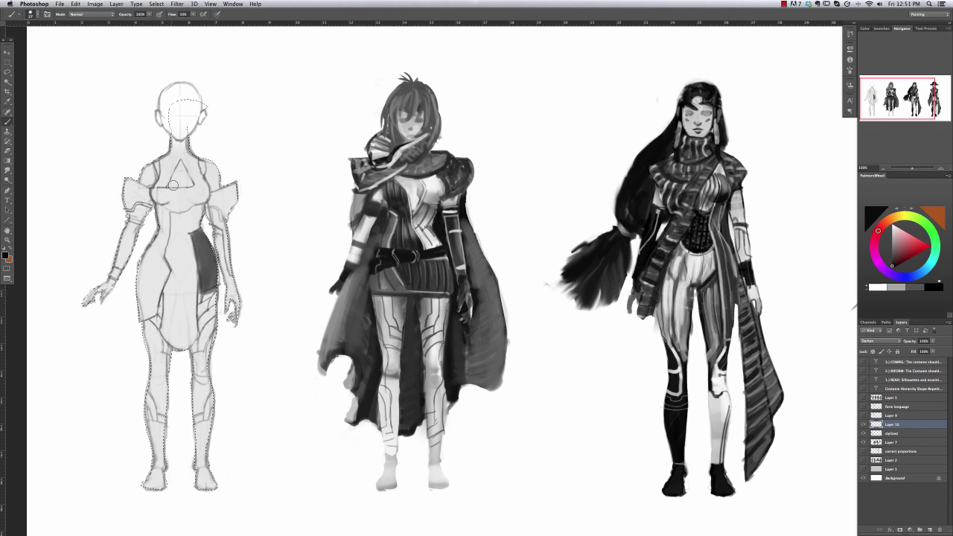
# Sample a mid grey from the figure and shade the dress's shoulder straps with a smaller brush.
pyautogui.rightClick(158, 183)
pyautogui.press('Return')
pyautogui.rightClick(205, 153)
pyautogui.keyDown('alt'); pyautogui.click(205, 153); pyautogui.keyUp('alt')
pyautogui.rightClick(205, 146)
pyautogui.press('Return')
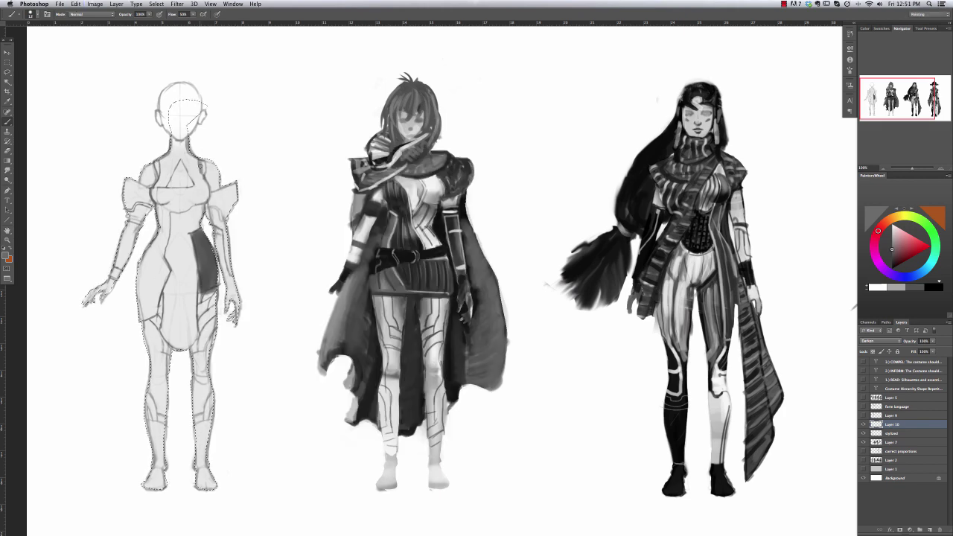
# Sample a near-black tone from the caped character and try darkening the right hip panel.
pyautogui.keyDown('alt'); pyautogui.click(360, 280); pyautogui.keyUp('alt')
pyautogui.rightClick(199, 238)
pyautogui.press('Return')
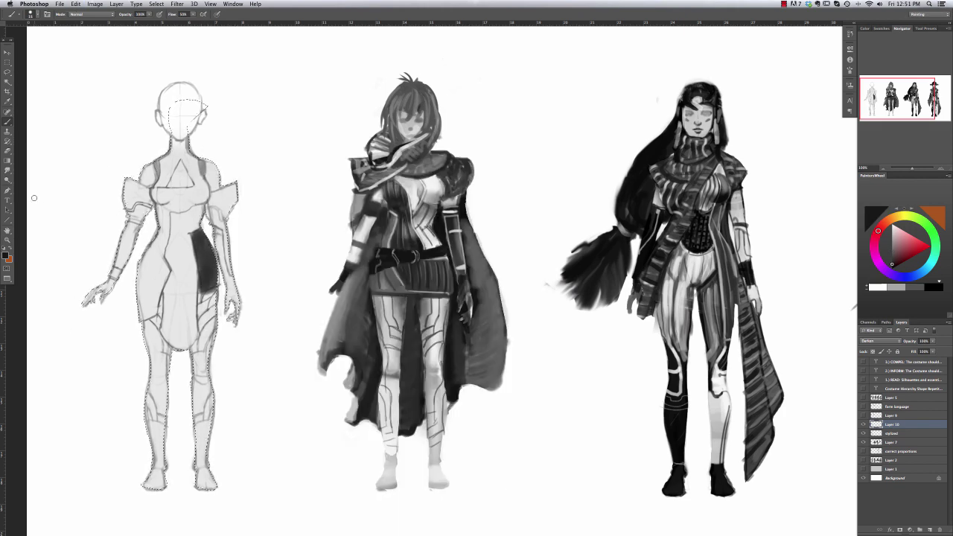
pyautogui.rightClick(191, 232)
pyautogui.press('Return')
# Undo the last hip panel stroke and paint the left side panel near-black from under the bust to the hem.
pyautogui.rightClick(168, 202)
pyautogui.press('Return')
pyautogui.press('super+z')
pyautogui.moveTo(166, 210); pyautogui.dragTo(162, 246)
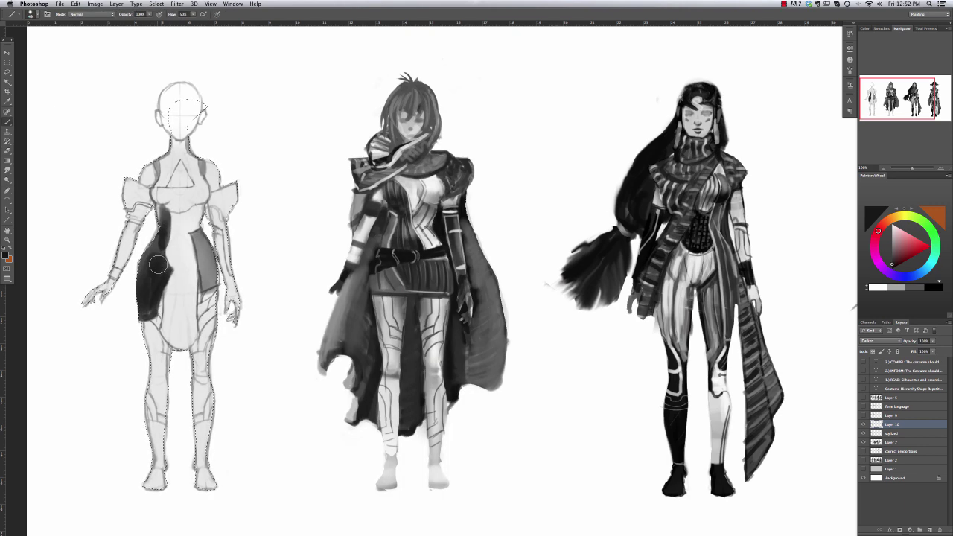
# Try painting a grey band along the underside of the bust with a smaller brush.
pyautogui.rightClick(192, 201)
pyautogui.press('Return')
pyautogui.rightClick(234, 219)
pyautogui.click(246, 238)
pyautogui.press('Return')
pyautogui.moveTo(161, 208); pyautogui.dragTo(201, 175)
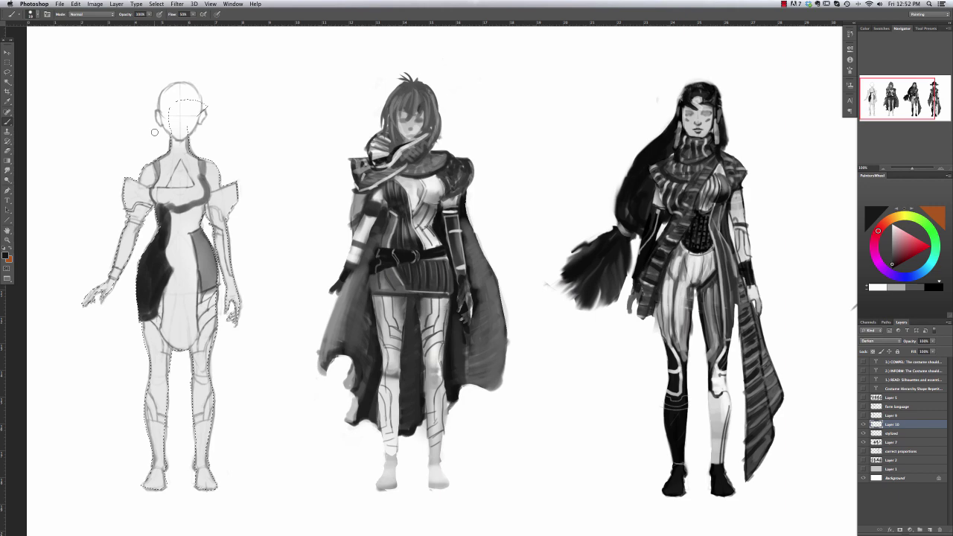
# Sample the near-black of the left side panel and fill the triangle on the chest with it.
pyautogui.keyDown('alt'); pyautogui.click(178, 277); pyautogui.keyUp('alt')
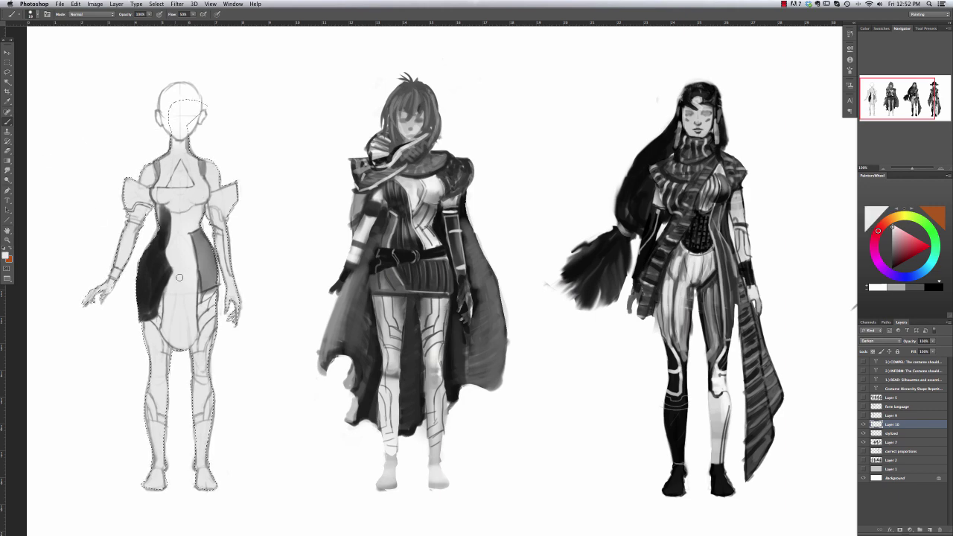
pyautogui.keyDown('alt'); pyautogui.click(155, 274); pyautogui.keyUp('alt')
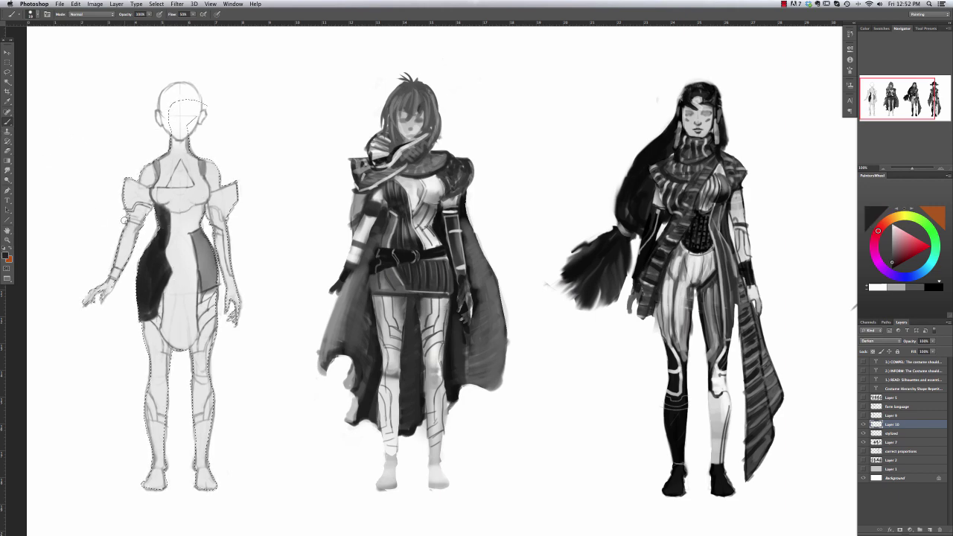
pyautogui.rightClick(199, 160)
pyautogui.click(213, 181)
pyautogui.press('Return')
pyautogui.moveTo(167, 187); pyautogui.dragTo(195, 185)
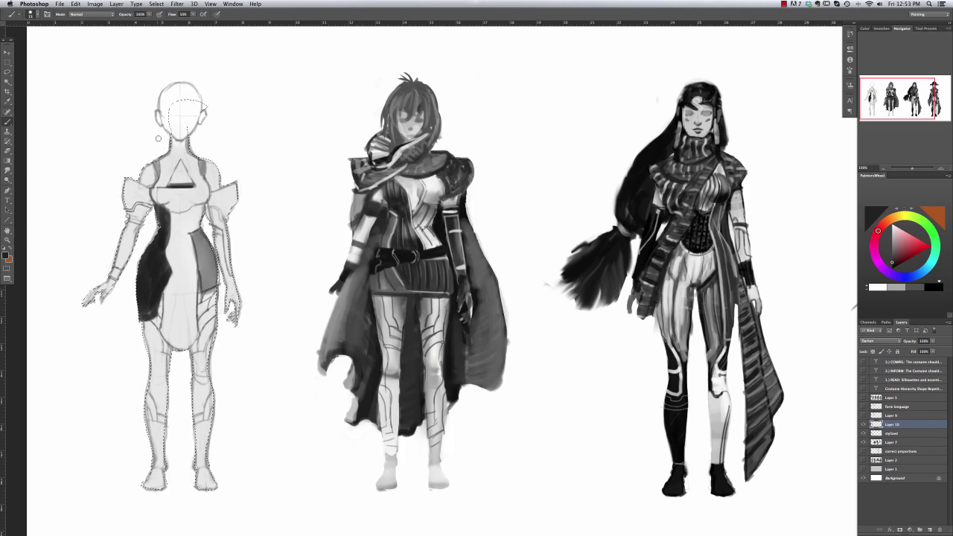
pyautogui.press('super+z')
pyautogui.moveTo(181, 163)
pyautogui.mouseDown()
pyautogui.moveTo(193, 185)
pyautogui.moveTo(169, 185)
pyautogui.mouseUp()
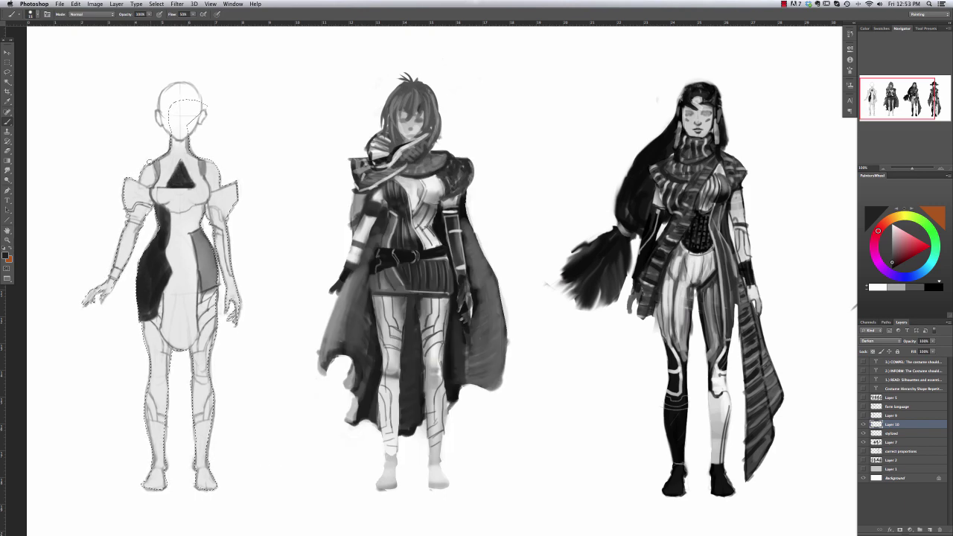
# Reduce the brush size and paint the right forearm and hand as a near-black glove.
pyautogui.rightClick(230, 228)
pyautogui.click(245, 248)
pyautogui.press('Return')
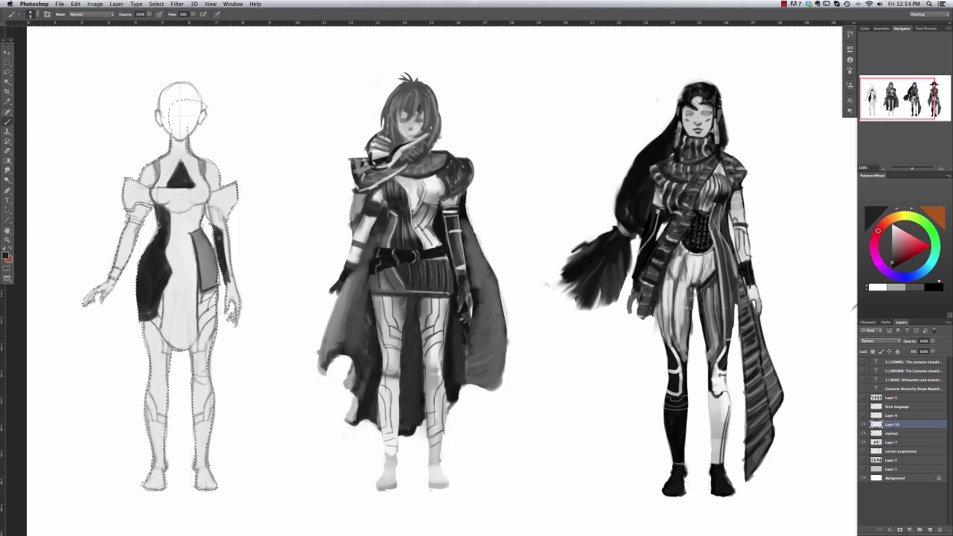
pyautogui.moveTo(226, 276); pyautogui.dragTo(235, 322)
pyautogui.press('super+z')
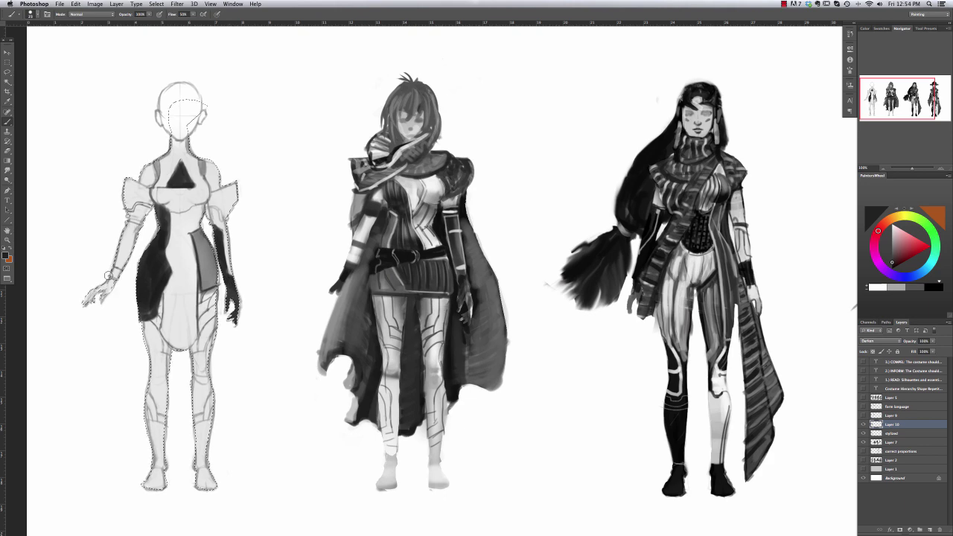
# Paint a near-black band on the left wrist and dark trim below both flared sleeves.
pyautogui.rightClick(141, 202)
pyautogui.click(172, 213)
pyautogui.press('Return')
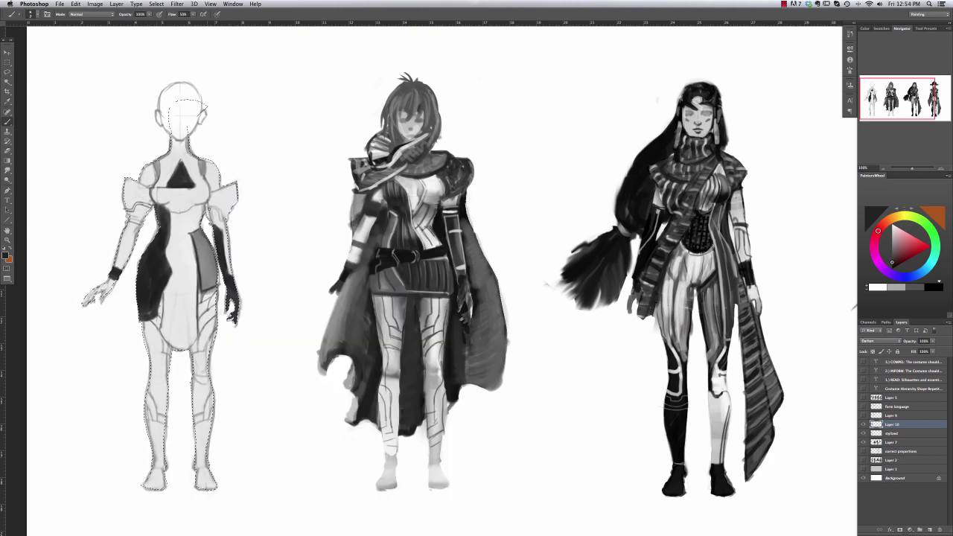
pyautogui.press('super+z')
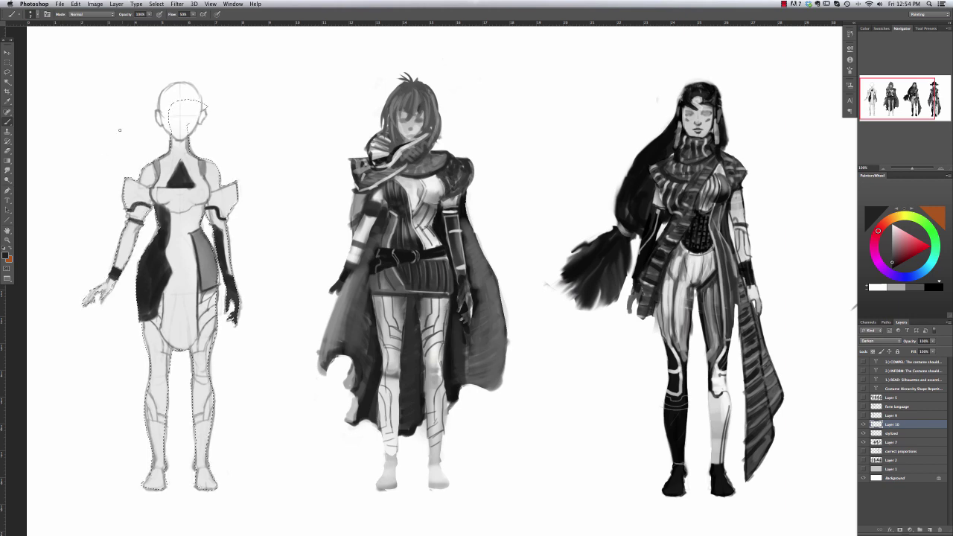
pyautogui.press('super+z')
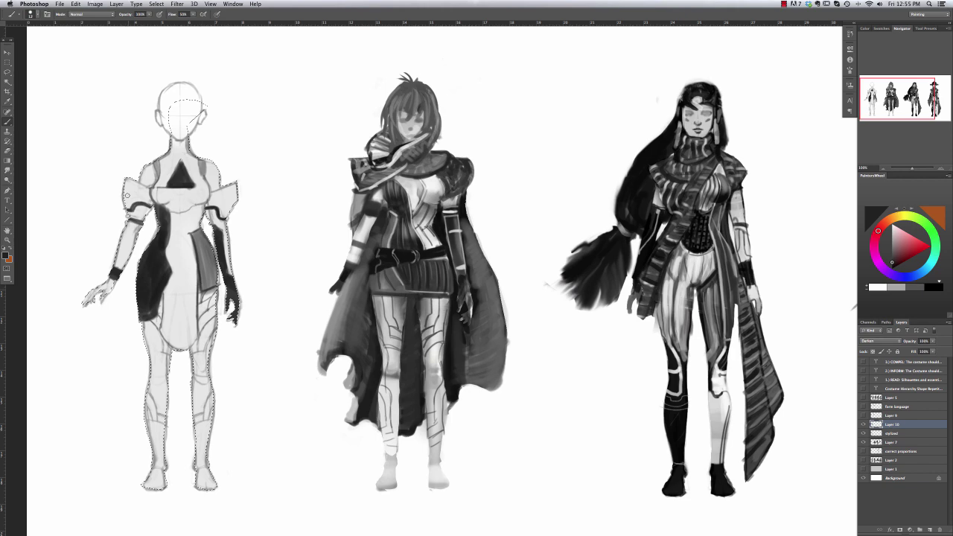
# Subtract the dress area from the figure selection with the Lasso and shade the legs with a soft grey brush.
pyautogui.press('l')
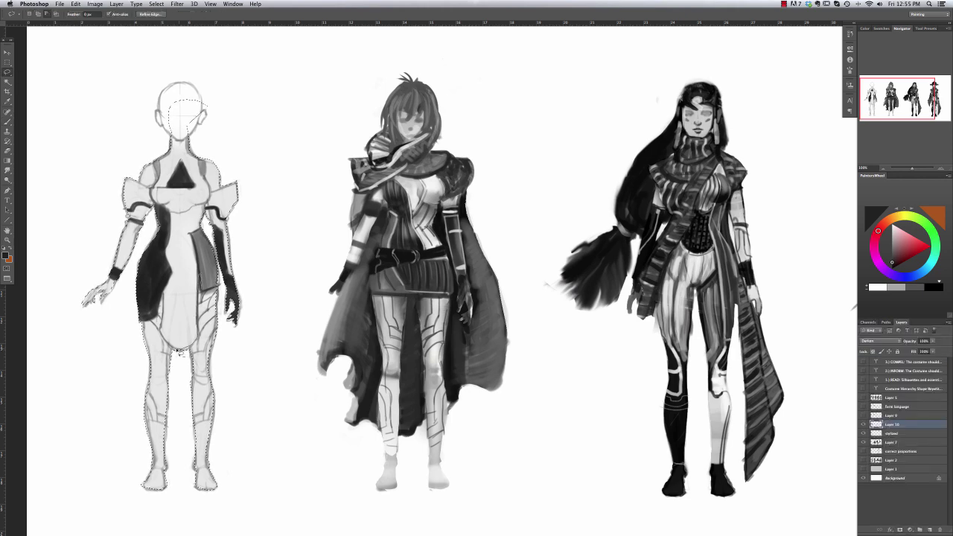
pyautogui.moveTo(159, 322); pyautogui.dragTo(127, 261)
pyautogui.press('b')
pyautogui.rightClick(168, 238)
pyautogui.click(90, 14)
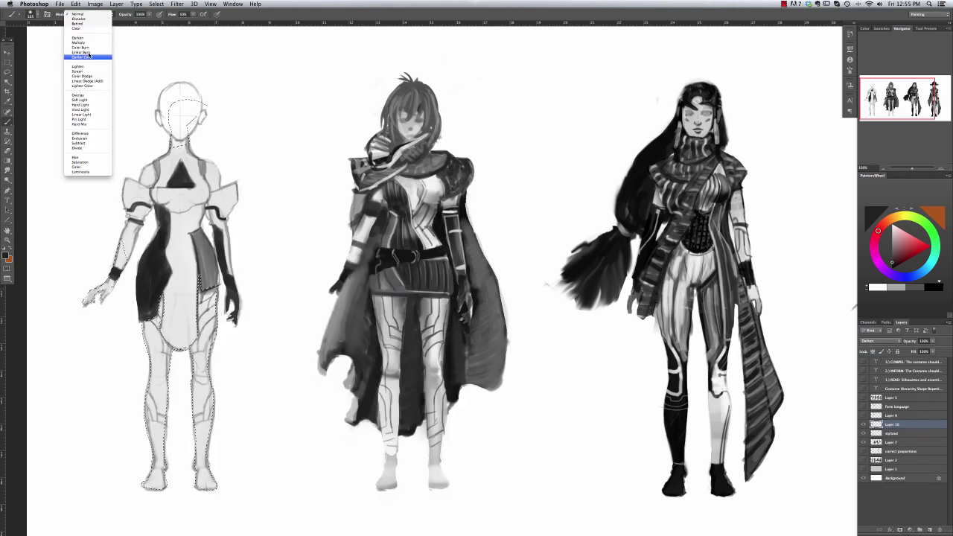
pyautogui.click(90, 14)
pyautogui.rightClick(284, 238)
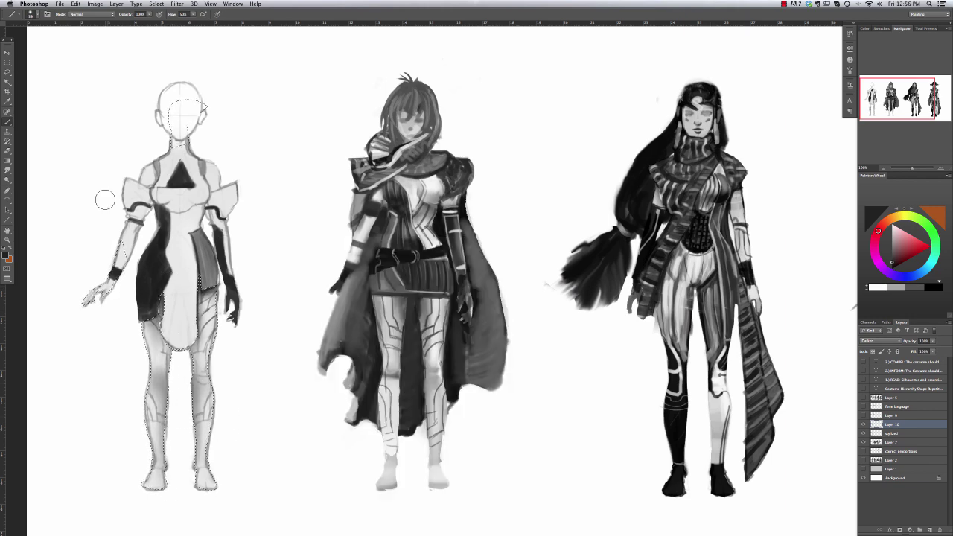
pyautogui.rightClick(222, 214)
pyautogui.press('Escape')
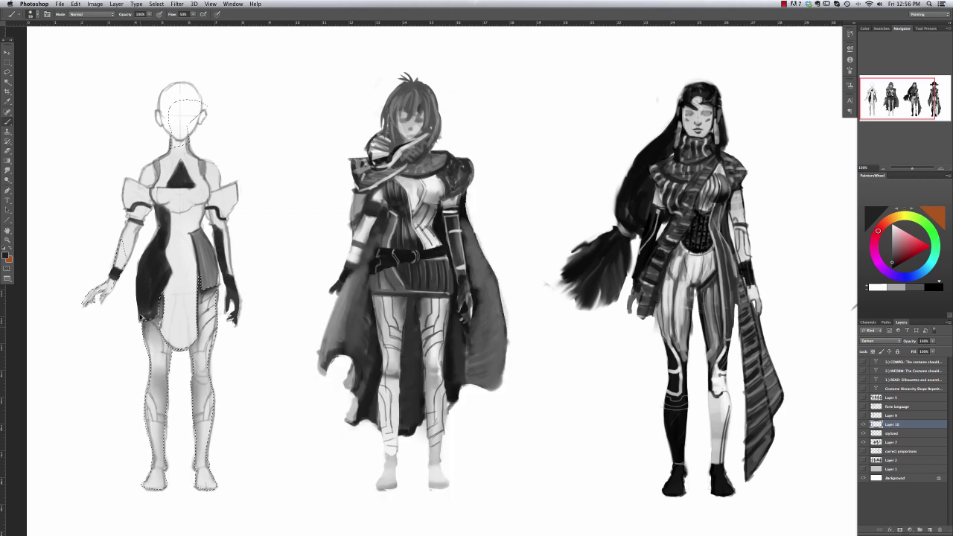
# Choose a harder brush and paint the left leg near-black from the outer thigh down to the foot.
pyautogui.rightClick(222, 237)
pyautogui.click(237, 254)
pyautogui.press('Return')
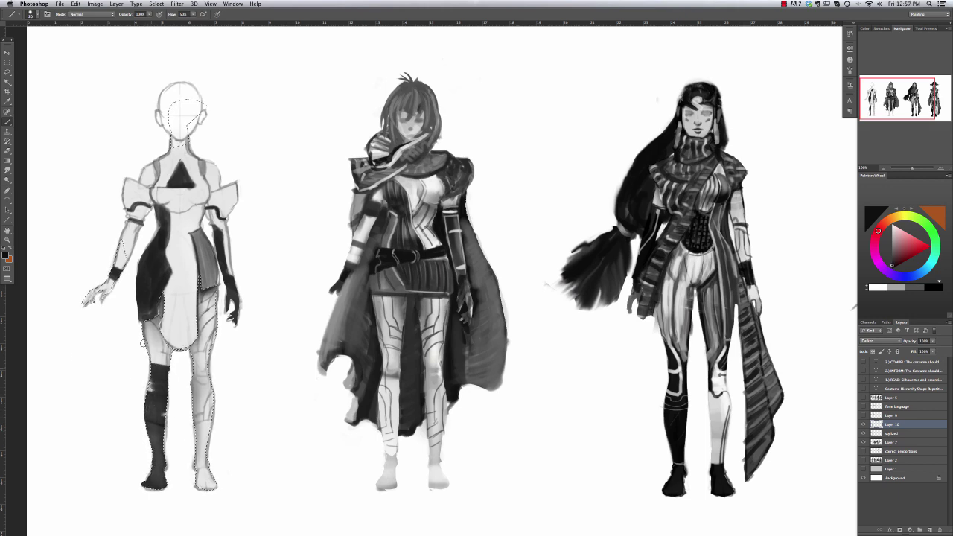
pyautogui.press('super+z')
# Erase part of the near-black around the left knee with a smaller eraser to shape the leg armor.
pyautogui.press('e')
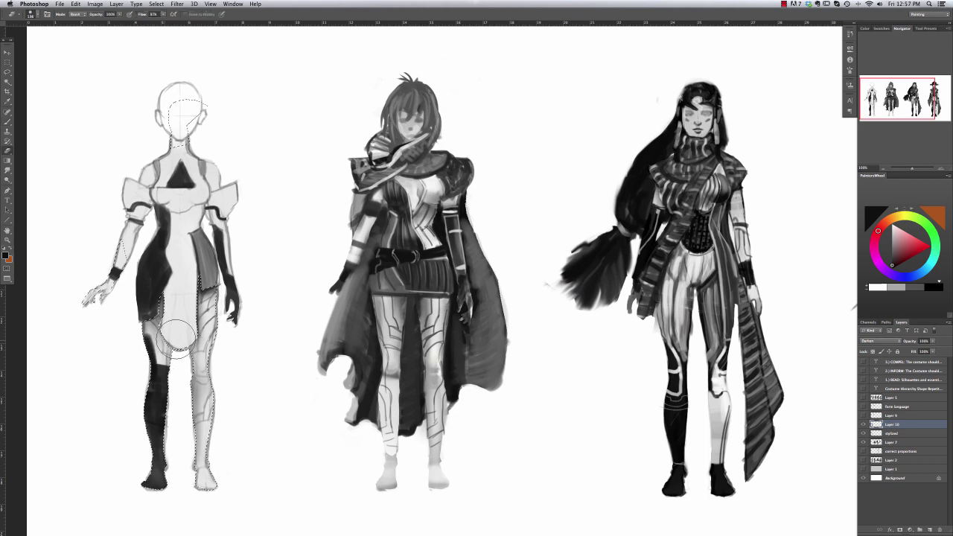
pyautogui.rightClick(180, 336)
pyautogui.click(239, 261)
pyautogui.press('Return')
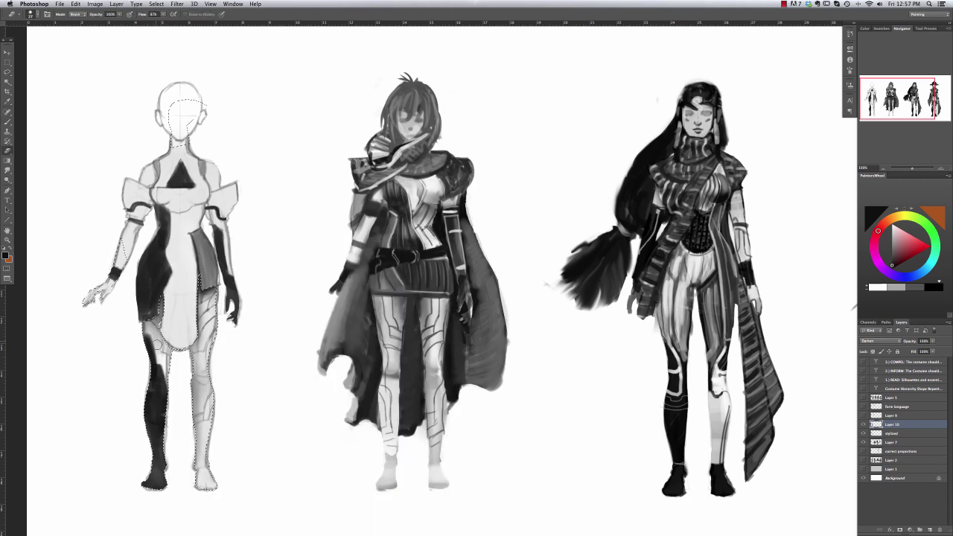
pyautogui.press('b')
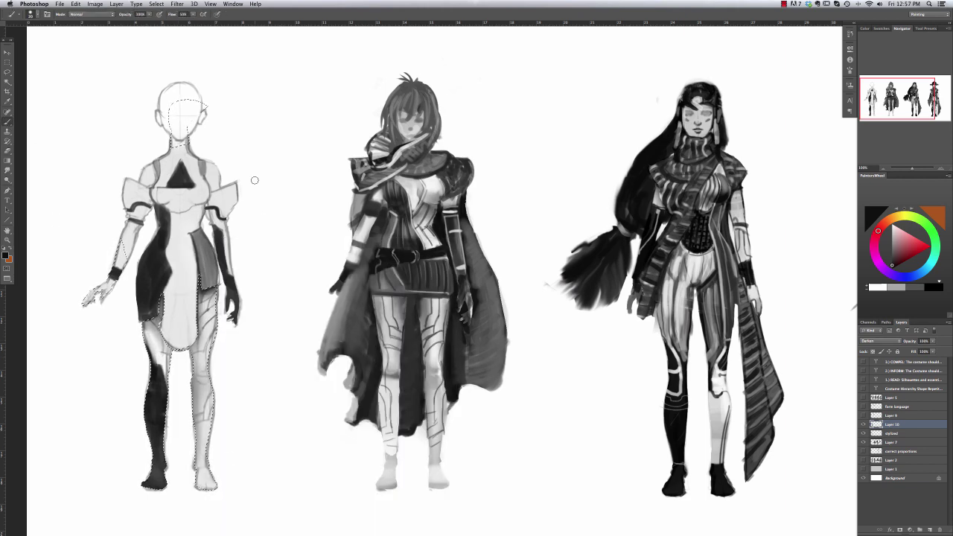
# Erase thin light panel lines into the near-black left leg with the point draw eraser tip, and clear the selection.
pyautogui.press('e')
pyautogui.rightClick(309, 239)
pyautogui.click(340, 354)
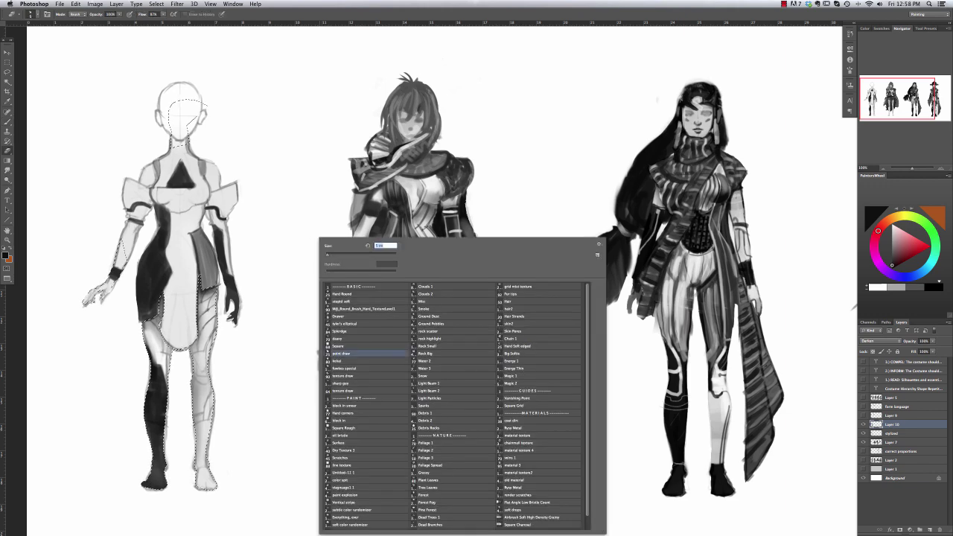
pyautogui.press('Return')
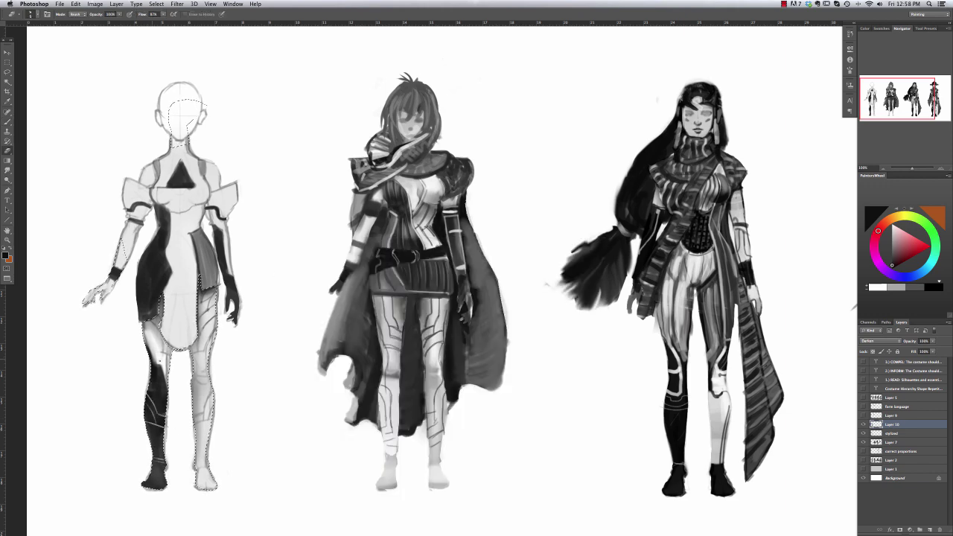
pyautogui.press('super+z')
pyautogui.moveTo(149, 346); pyautogui.dragTo(158, 368)
pyautogui.press('super+d')
# Erase thin light trim lines along the edges of the near-black side panel and the grey hip panel.
pyautogui.press('b')
pyautogui.rightClick(225, 236)
pyautogui.press('Escape')
pyautogui.press('e')
pyautogui.press('super+z')
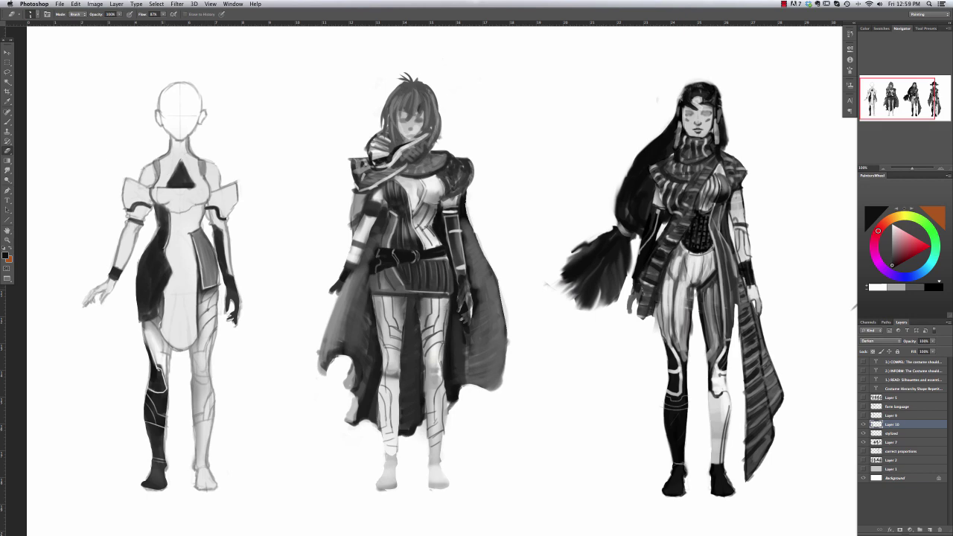
pyautogui.moveTo(171, 273); pyautogui.dragTo(156, 313)
pyautogui.press('alt+super+z')
# Paint the shoulder straps near-black with the point draw brush.
pyautogui.click(7, 122)
pyautogui.rightClick(167, 163)
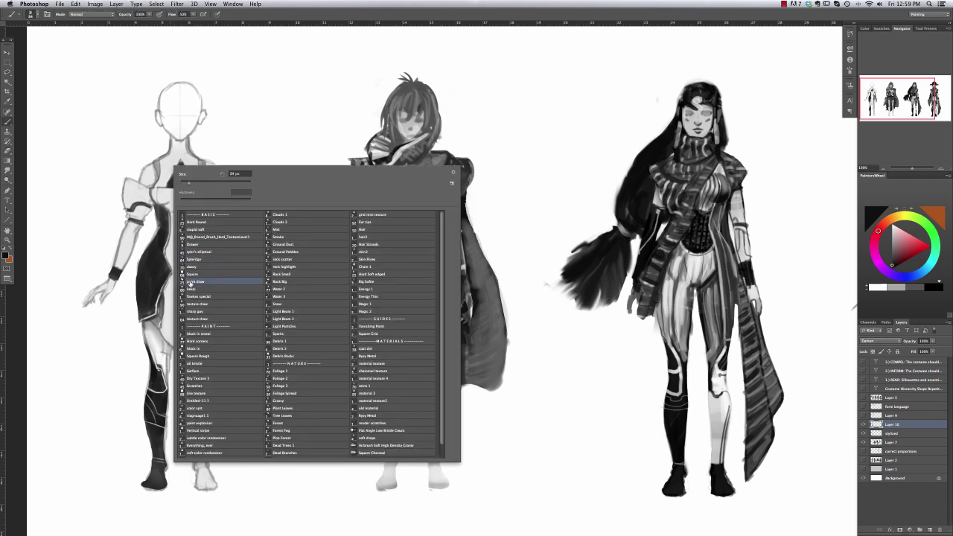
pyautogui.doubleClick(191, 283)
pyautogui.rightClick(174, 163)
pyautogui.press('Escape')
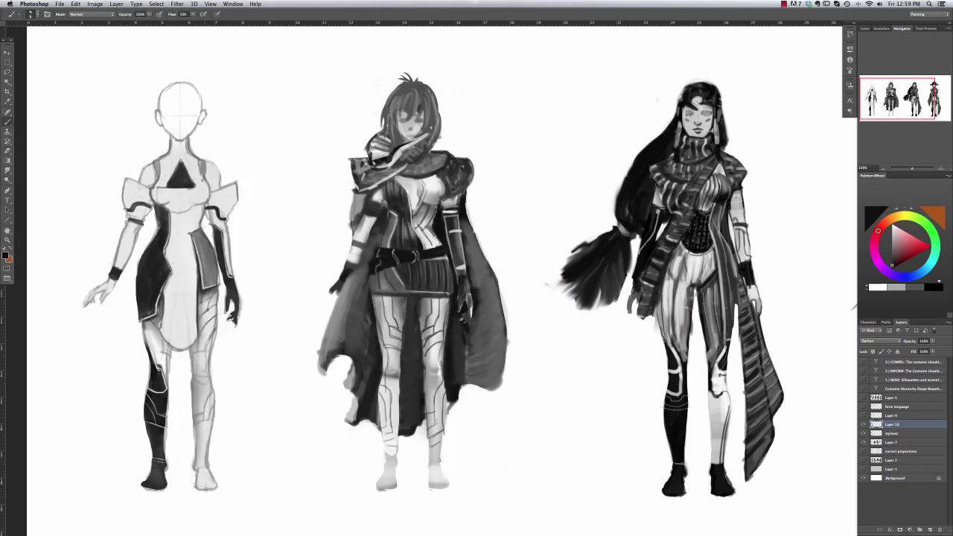
# Set the brush size to 20 px, round the base of the black chest triangle and lasso around the bust.
pyautogui.rightClick(265, 202)
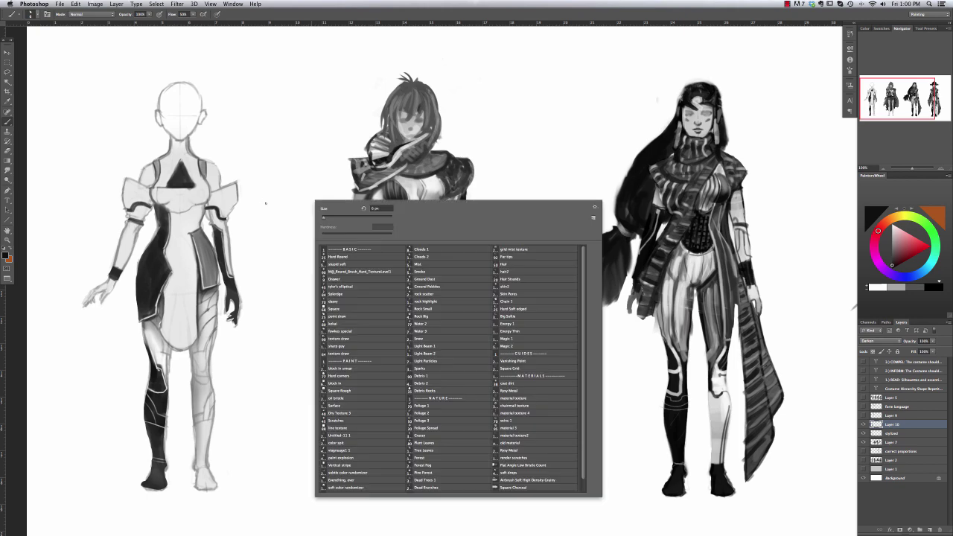
pyautogui.write('20')
pyautogui.press('Return')
pyautogui.moveTo(170, 189)
pyautogui.mouseDown()
pyautogui.moveTo(182, 185)
pyautogui.moveTo(188, 203)
pyautogui.moveTo(155, 187)
pyautogui.moveTo(160, 171)
pyautogui.mouseUp()
pyautogui.keyDown('alt'); pyautogui.click(195, 186); pyautogui.keyUp('alt')
pyautogui.press('l')
pyautogui.press('super+z')
# Set a larger brush to Multiply mode, sample a grey from the bust and shade inside the selection.
pyautogui.press('b')
pyautogui.rightClick(164, 173)
pyautogui.click(223, 238)
pyautogui.press('Return')
pyautogui.click(95, 14)
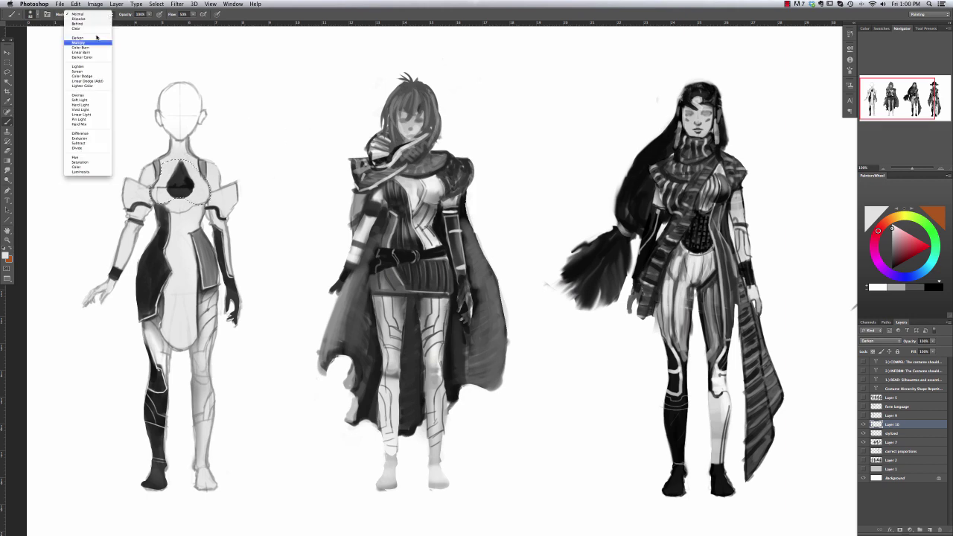
pyautogui.click(88, 42)
pyautogui.keyDown('alt'); pyautogui.click(201, 202); pyautogui.keyUp('alt')
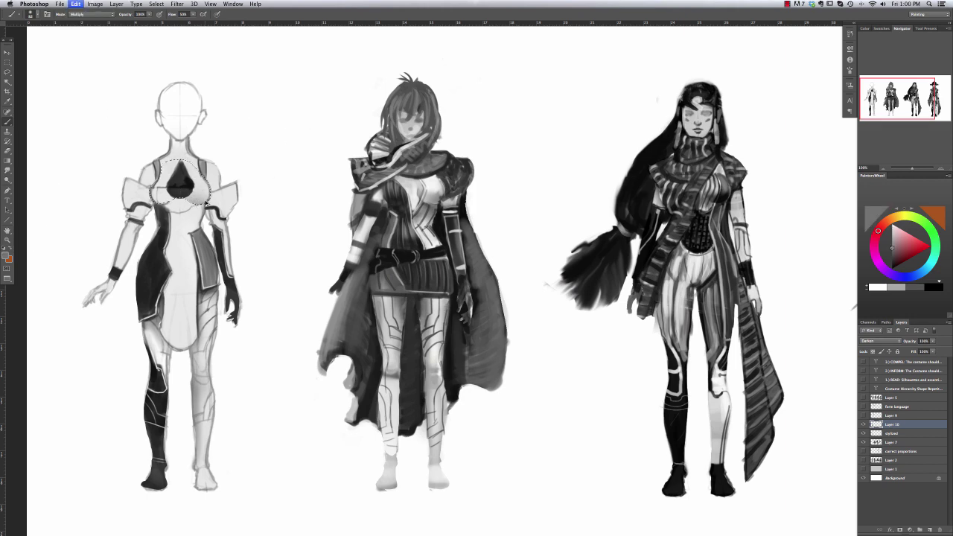
pyautogui.moveTo(204, 201)
pyautogui.mouseDown()
pyautogui.moveTo(154, 192)
pyautogui.moveTo(168, 195)
pyautogui.moveTo(195, 159)
pyautogui.moveTo(209, 191)
pyautogui.moveTo(163, 149)
pyautogui.moveTo(187, 149)
pyautogui.mouseUp()
# Extend the lasso selection up to the neck and shade the neck and upper chest with a grey gradient.
pyautogui.rightClick(200, 164)
pyautogui.press('l')
pyautogui.press('b')
pyautogui.press('super+z')
pyautogui.press('e')
pyautogui.rightClick(228, 169)
pyautogui.press('Return')
pyautogui.press('super+plus')
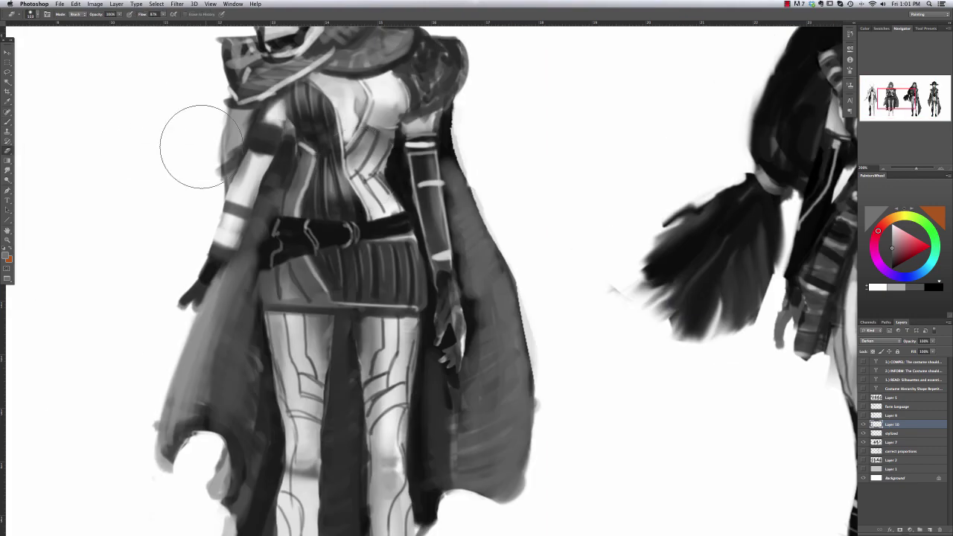
pyautogui.hotkey('ctrl', '-')
pyautogui.hotkey('ctrl', '-')
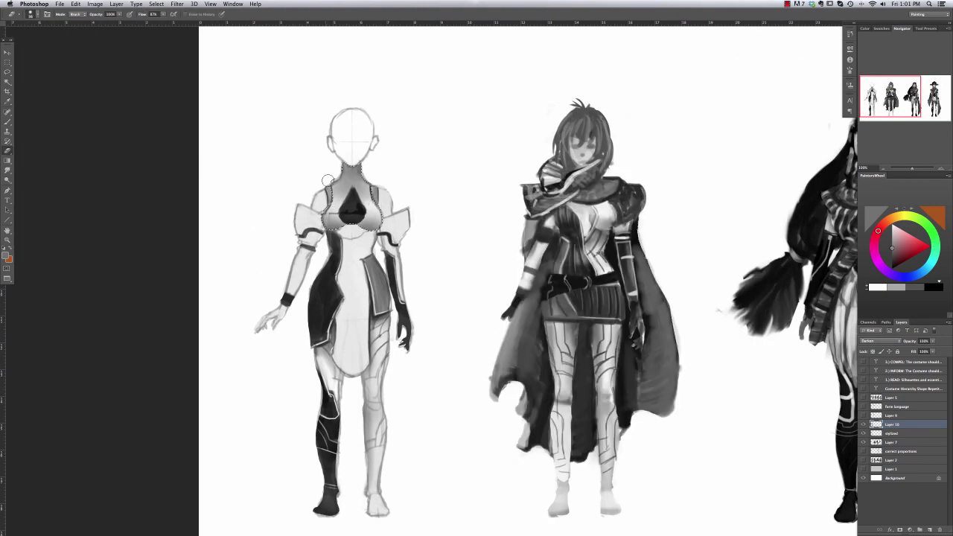
# Darken the bust and erase curved highlights into the black chest shape with a small soft eraser.
pyautogui.press('b')
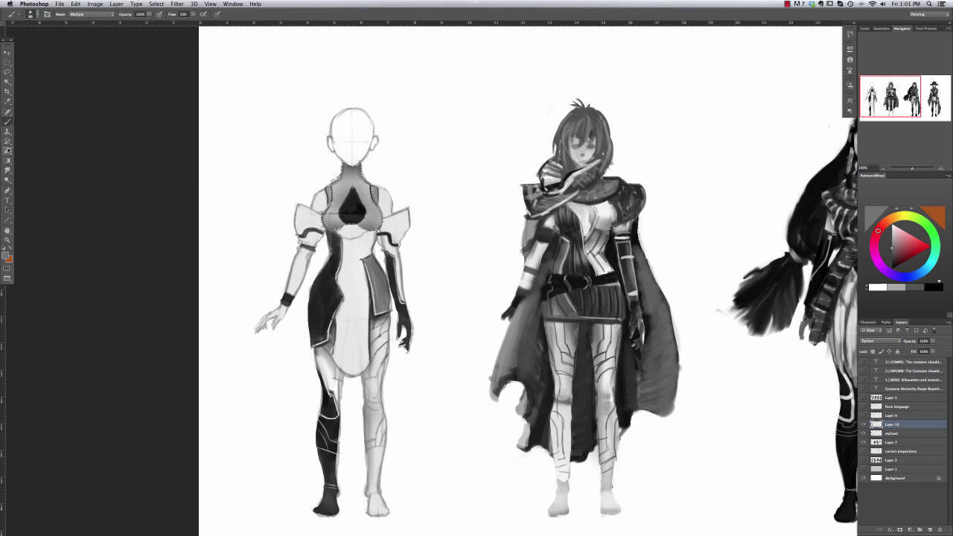
pyautogui.click(8, 150)
pyautogui.moveTo(372, 194); pyautogui.dragTo(355, 206)
pyautogui.rightClick(352, 164)
pyautogui.press('super+z')
pyautogui.rightClick(337, 182)
pyautogui.press('Return')
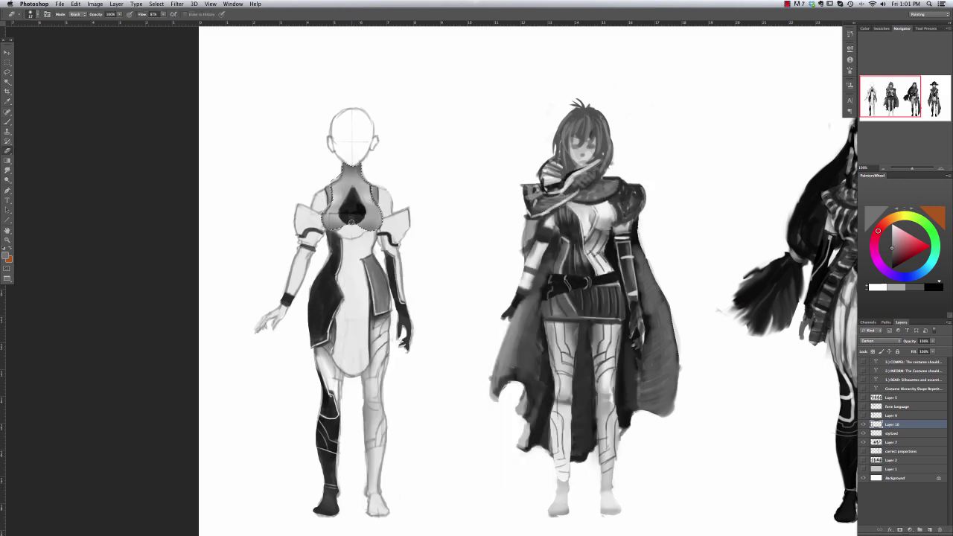
pyautogui.rightClick(387, 143)
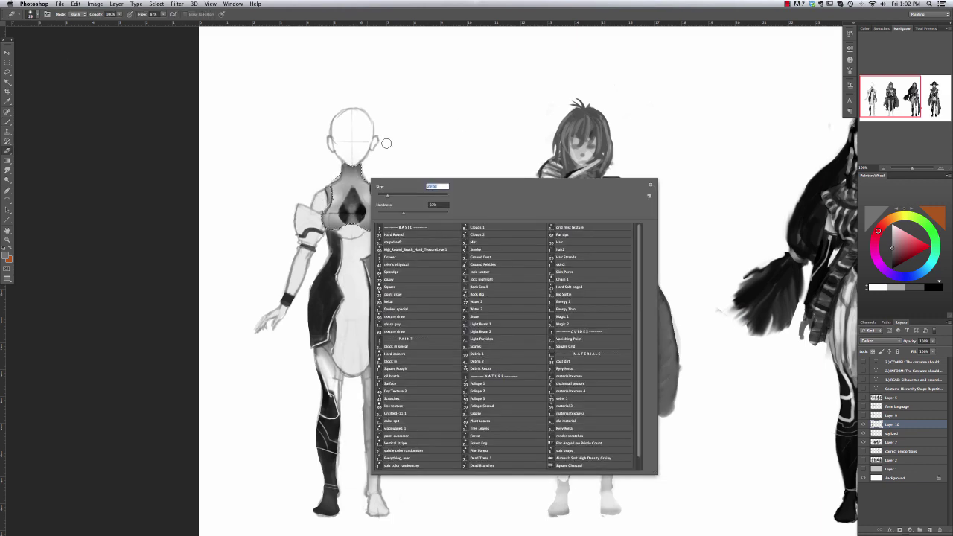
pyautogui.press('Return')
pyautogui.moveTo(372, 209); pyautogui.dragTo(328, 210)
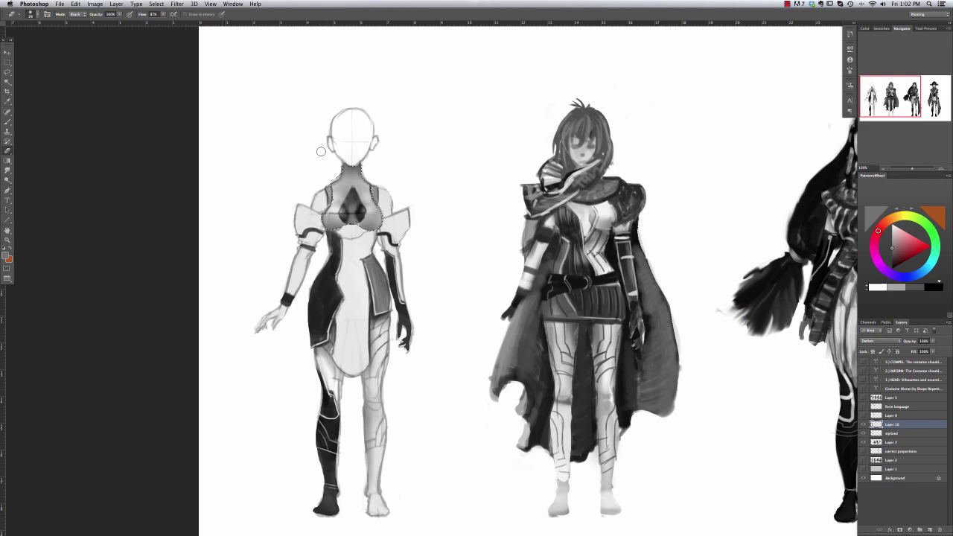
# Deepen the bust shading, clear the selection and paint both flared sleeves mid-grey in Multiply mode.
pyautogui.press('b')
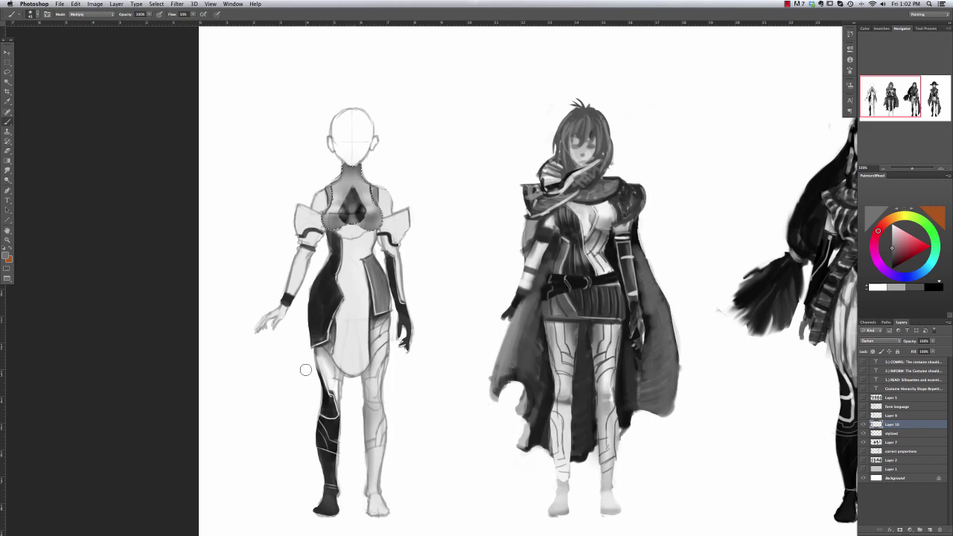
pyautogui.hotkey('ctrl', 'd')
pyautogui.press('e')
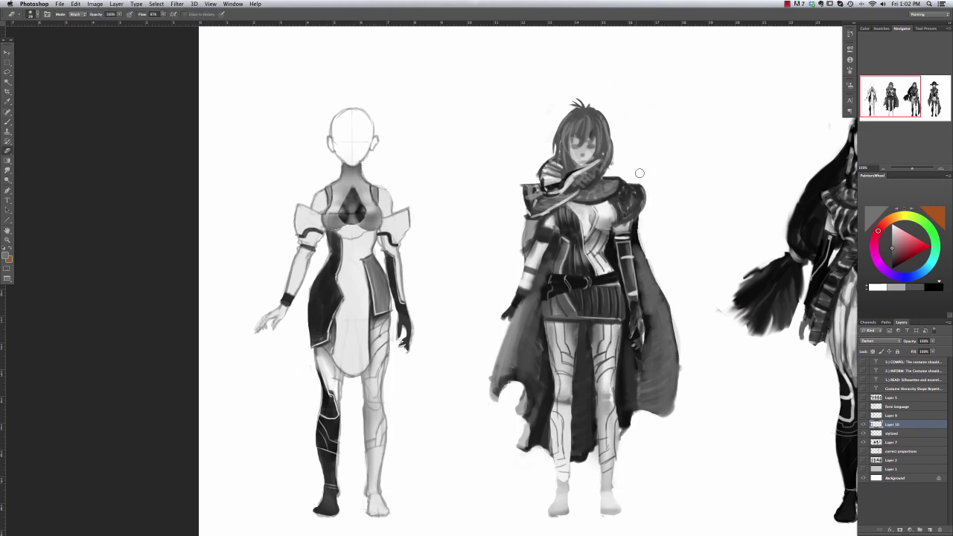
pyautogui.press('b')
pyautogui.rightClick(402, 221)
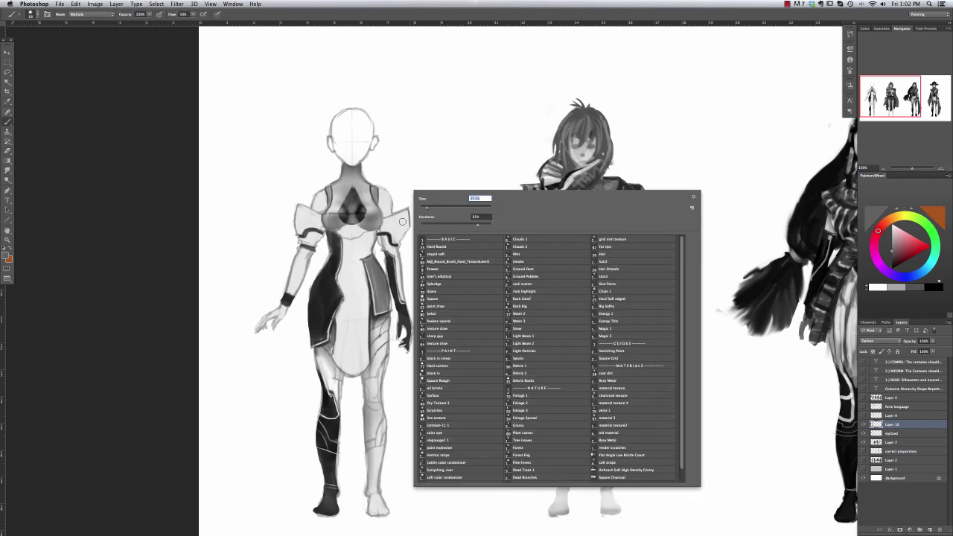
pyautogui.moveTo(403, 214); pyautogui.dragTo(383, 229)
pyautogui.moveTo(321, 225)
pyautogui.mouseDown()
pyautogui.moveTo(302, 214)
pyautogui.moveTo(299, 231)
pyautogui.mouseUp()
pyautogui.moveTo(318, 227); pyautogui.dragTo(312, 219)
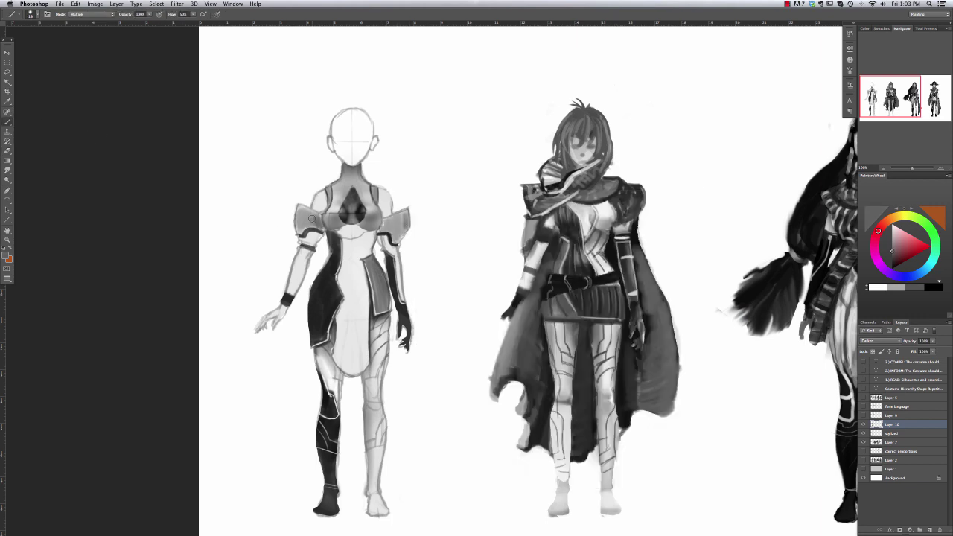
# Choose other brushes, paint long wavy grey hair around the head and add dark accents to the bust and right leg.
pyautogui.rightClick(354, 174)
pyautogui.doubleClick(402, 291)
pyautogui.rightClick(344, 163)
pyautogui.click(323, 145)
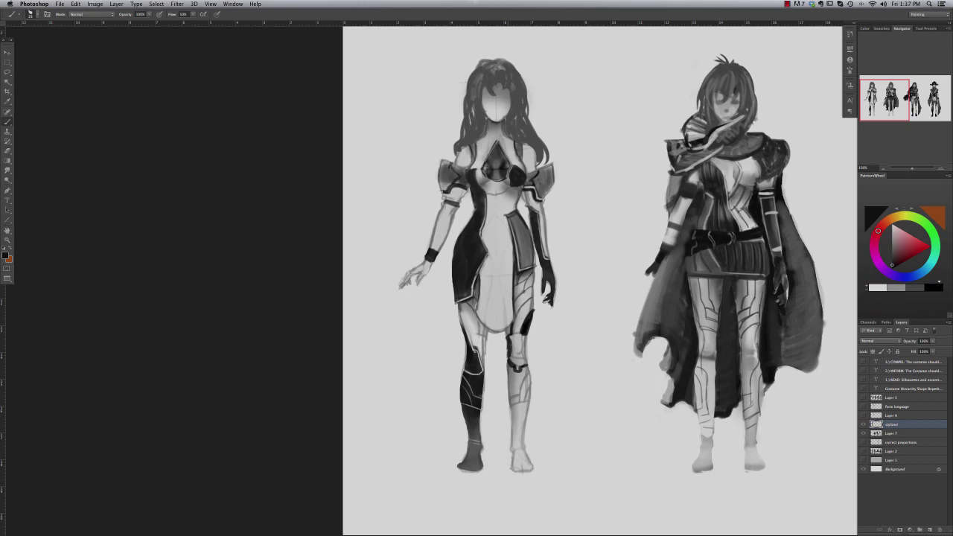
# Draw a dark strapped cuff around the right ankle with the point draw brush and clean its edges with the eraser.
pyautogui.rightClick(575, 240)
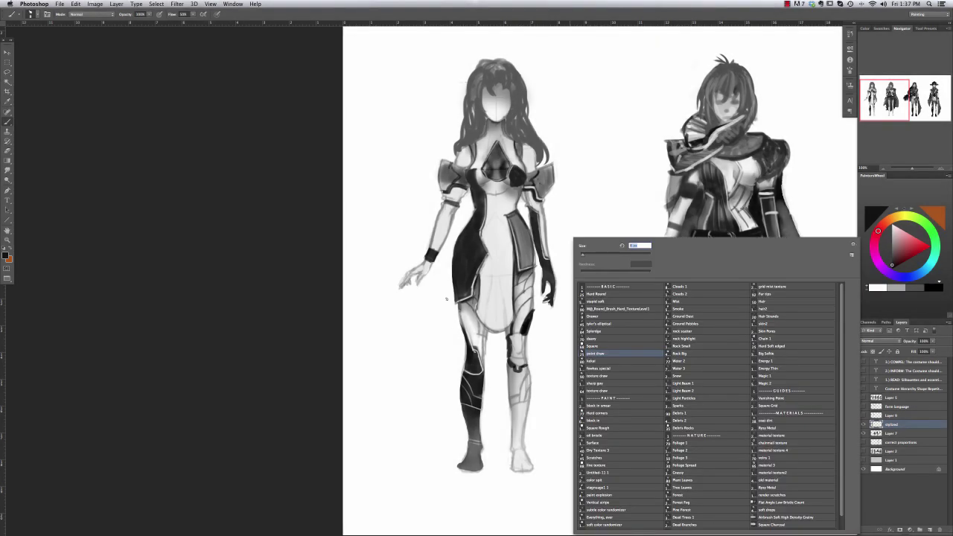
pyautogui.press('Escape')
pyautogui.moveTo(512, 423); pyautogui.dragTo(534, 437)
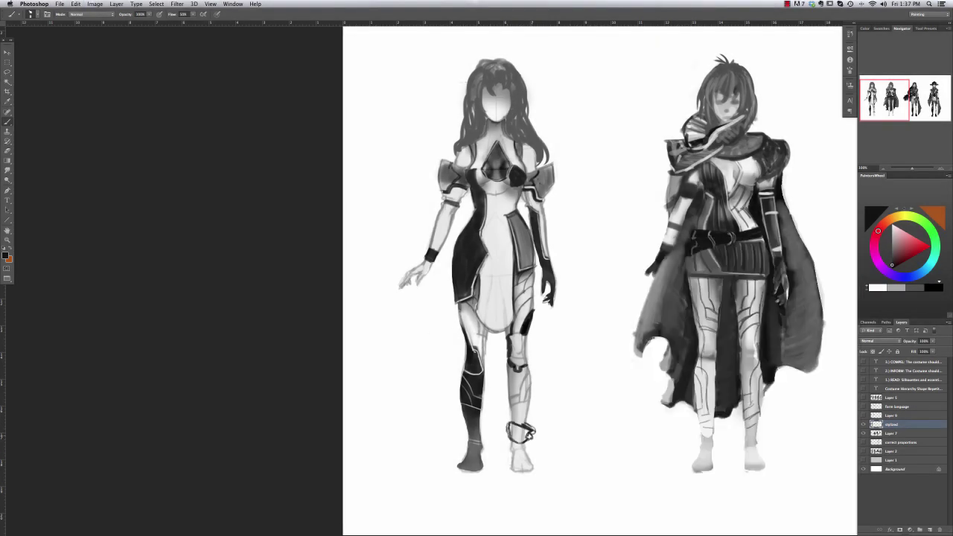
pyautogui.moveTo(530, 435); pyautogui.dragTo(525, 444)
pyautogui.press('e')
pyautogui.rightClick(576, 353)
pyautogui.doubleClick(597, 357)
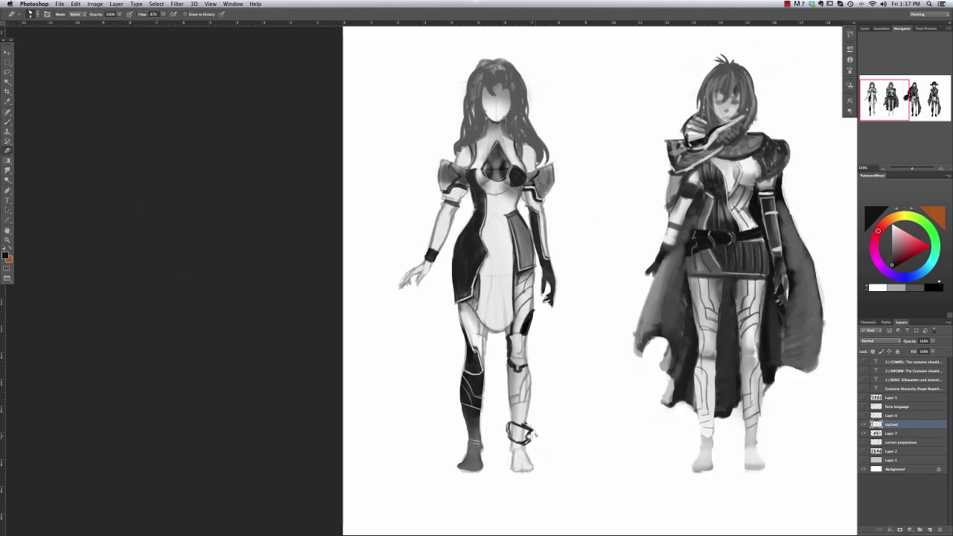
pyautogui.press('b')
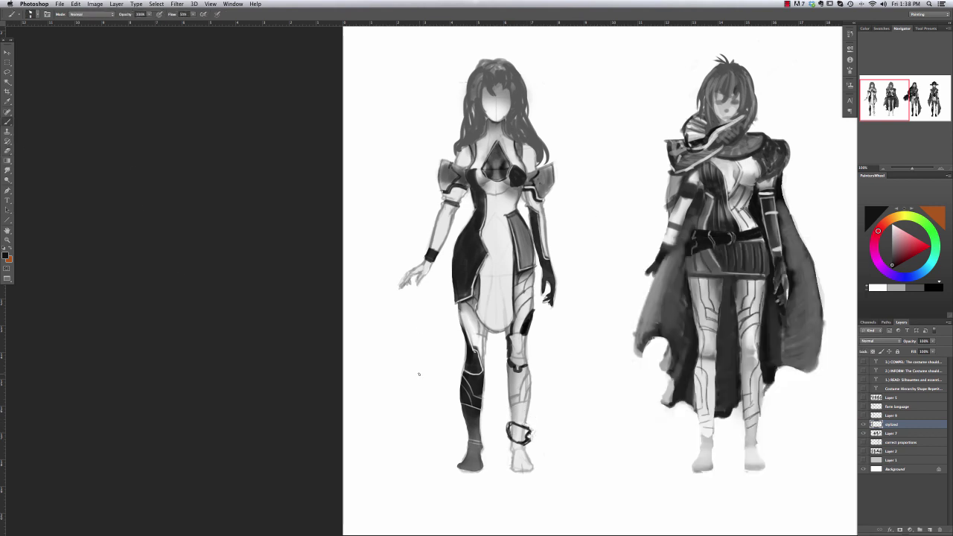
# Outline a strapped boot over the right foot below the ankle cuff, erasing and redrawing the cuff folds.
pyautogui.moveTo(508, 442); pyautogui.dragTo(533, 463)
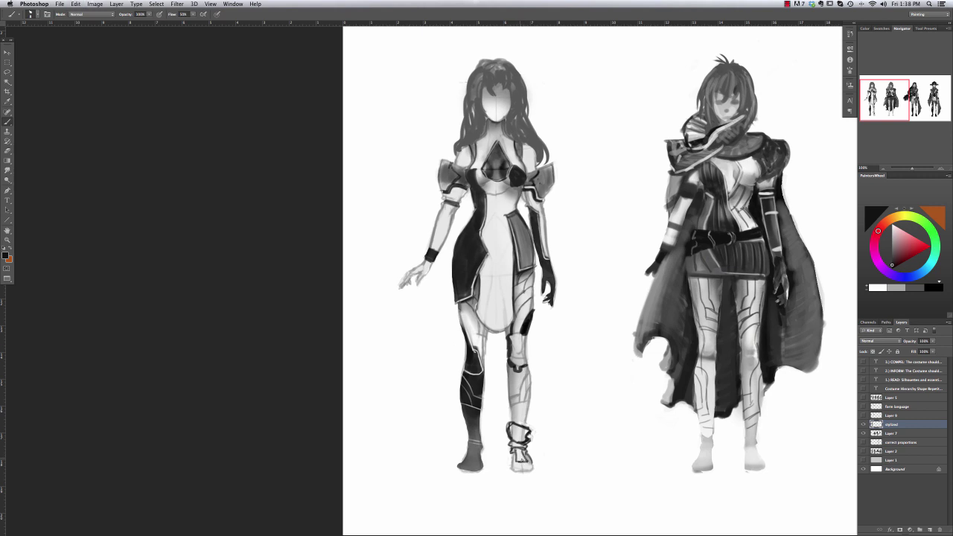
pyautogui.moveTo(532, 468); pyautogui.dragTo(510, 455)
pyautogui.press('e')
pyautogui.moveTo(528, 422); pyautogui.dragTo(527, 435)
pyautogui.press('b')
pyautogui.moveTo(514, 438); pyautogui.dragTo(523, 443)
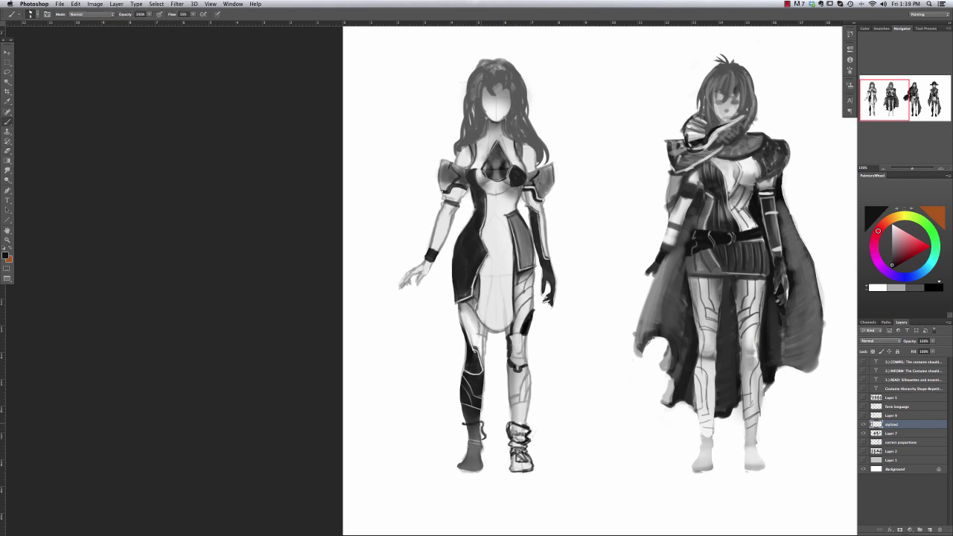
# Redraw the left foot as a matching strapped boot, then sample its grey and fill the right boot's front panel.
pyautogui.moveTo(462, 429)
pyautogui.mouseDown()
pyautogui.moveTo(484, 422)
pyautogui.moveTo(481, 472)
pyautogui.moveTo(480, 451)
pyautogui.mouseUp()
pyautogui.press('e')
pyautogui.moveTo(468, 429); pyautogui.dragTo(481, 433)
pyautogui.moveTo(465, 460); pyautogui.dragTo(473, 446)
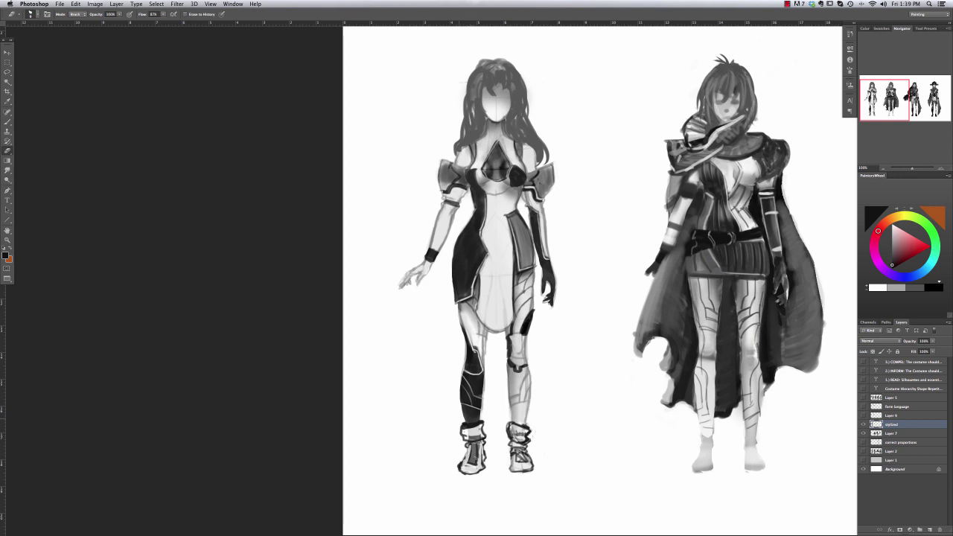
pyautogui.press('b')
pyautogui.keyDown('alt'); pyautogui.click(474, 450); pyautogui.keyUp('alt')
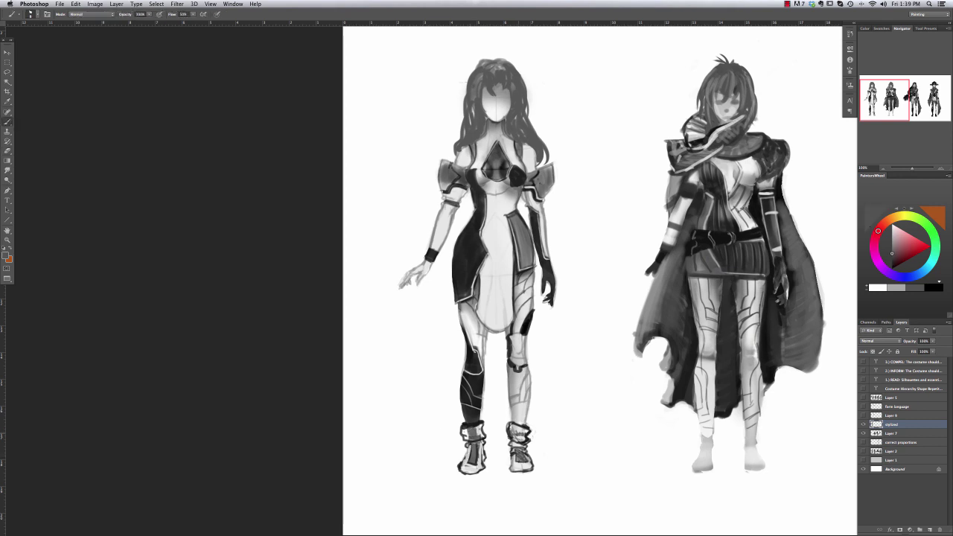
# Fill the cuffs and front panels of both boots with sampled greys and draw dark lacing across them.
pyautogui.moveTo(520, 429)
pyautogui.mouseDown()
pyautogui.moveTo(519, 444)
pyautogui.moveTo(473, 461)
pyautogui.moveTo(477, 449)
pyautogui.mouseUp()
pyautogui.keyDown('alt'); pyautogui.click(482, 439); pyautogui.keyUp('alt')
pyautogui.keyDown('alt'); pyautogui.click(520, 459); pyautogui.keyUp('alt')
pyautogui.keyDown('alt'); pyautogui.click(483, 456); pyautogui.keyUp('alt')
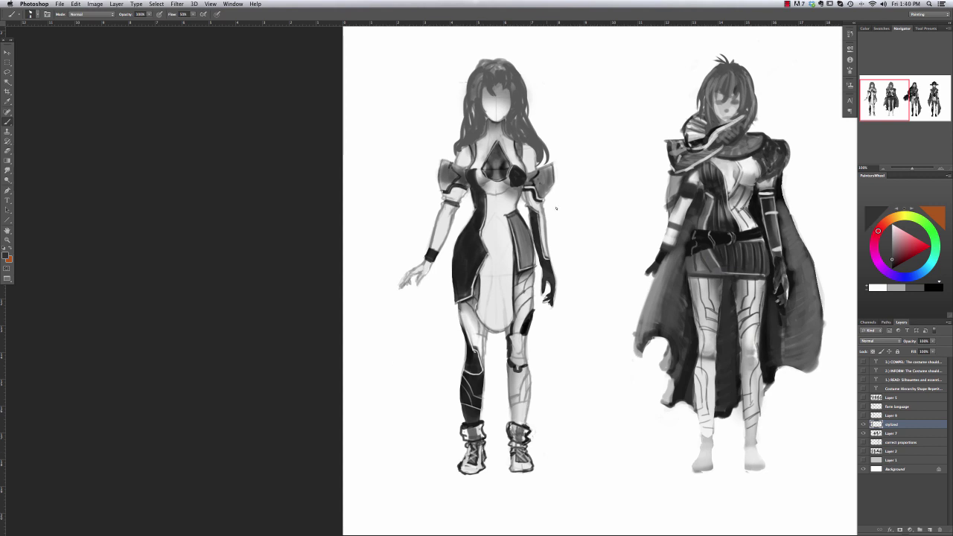
# Outline the tunic's curved front hem in a sampled dark tone and thicken the cuff on the ungloved wrist.
pyautogui.keyDown('alt'); pyautogui.click(476, 268); pyautogui.keyUp('alt')
pyautogui.moveTo(488, 327); pyautogui.dragTo(514, 321)
pyautogui.moveTo(492, 328); pyautogui.dragTo(476, 313)
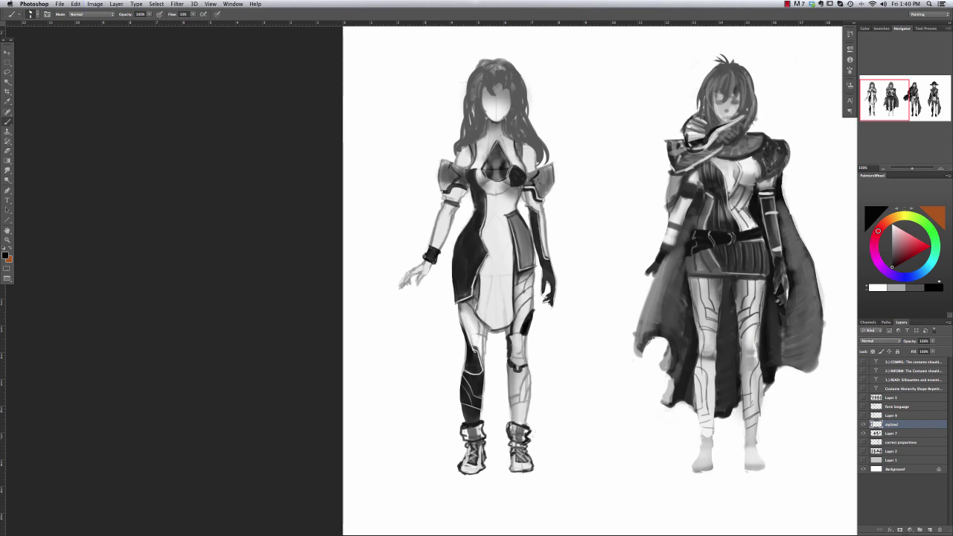
# Clean and lighten the ungloved wrist's cuff with a resized eraser, and tidy the legs just below the tunic hem.
pyautogui.press('e')
pyautogui.rightClick(408, 211)
pyautogui.moveTo(457, 251); pyautogui.dragTo(465, 250)
pyautogui.press('Return')
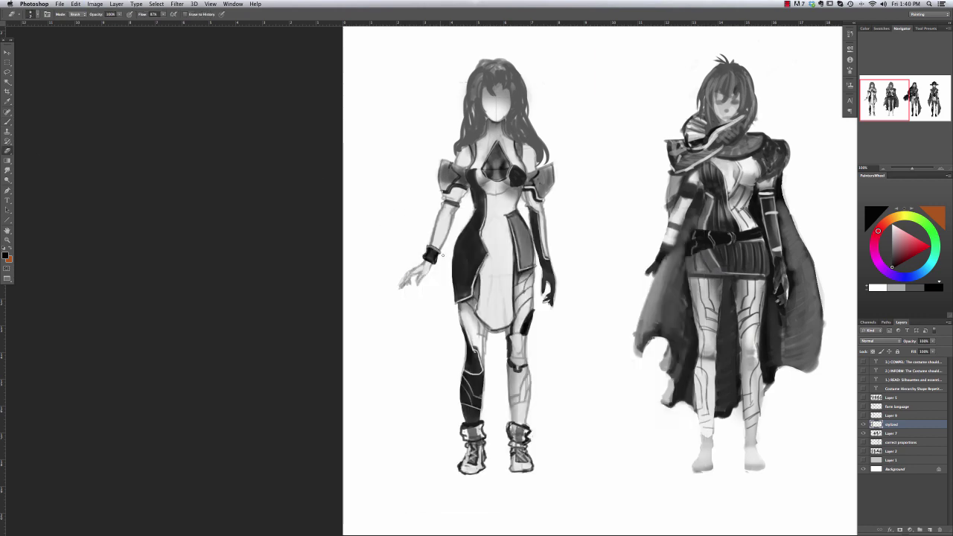
pyautogui.rightClick(405, 228)
pyautogui.press('Escape')
pyautogui.press('b')
pyautogui.press('e')
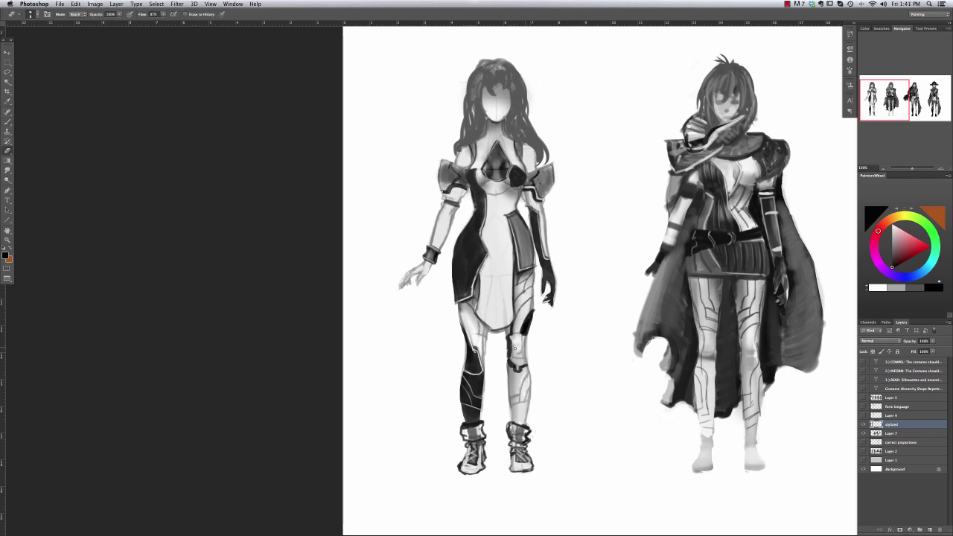
pyautogui.moveTo(476, 323); pyautogui.dragTo(486, 356)
pyautogui.click(8, 120)
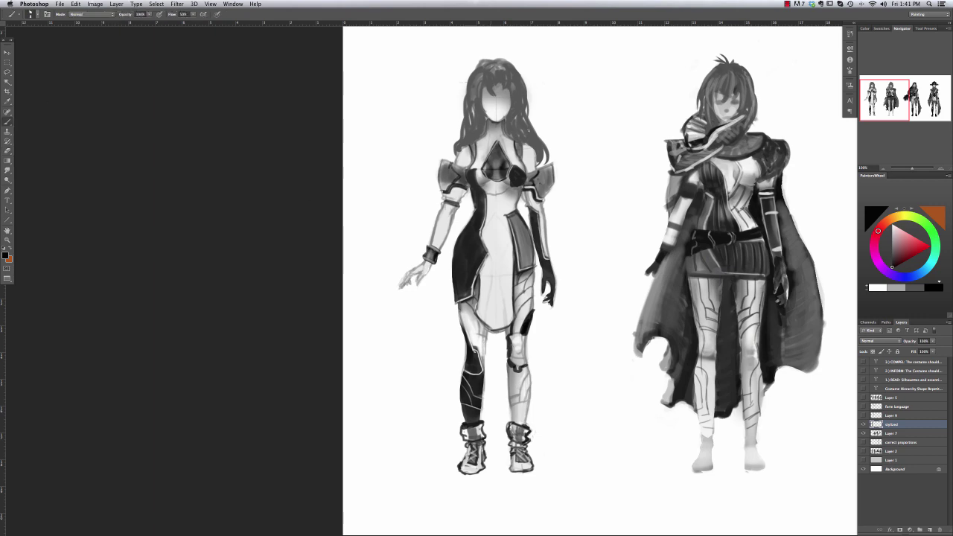
# Choose the "stupid soft" brush, set its blending mode to Multiply and adjust its size.
pyautogui.click(9, 149)
pyautogui.rightClick(526, 152)
pyautogui.click(552, 216)
pyautogui.click(9, 122)
pyautogui.rightClick(474, 175)
pyautogui.click(506, 239)
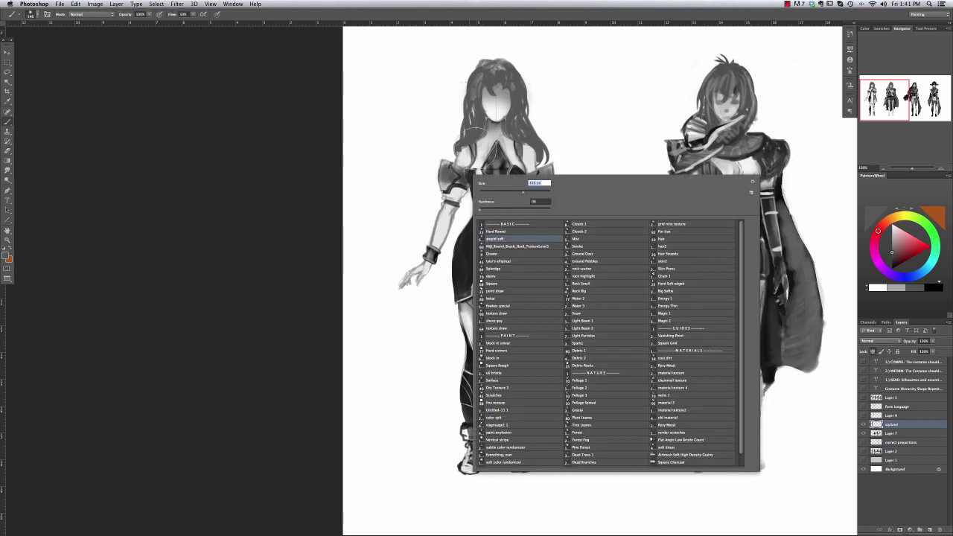
pyautogui.click(91, 14)
pyautogui.click(95, 45)
pyautogui.rightClick(498, 123)
pyautogui.doubleClick(518, 218)
# Undo the stray soft stroke beside the hair, lasso the head and shoulders, and paint soft shading around the neck.
pyautogui.click(526, 123)
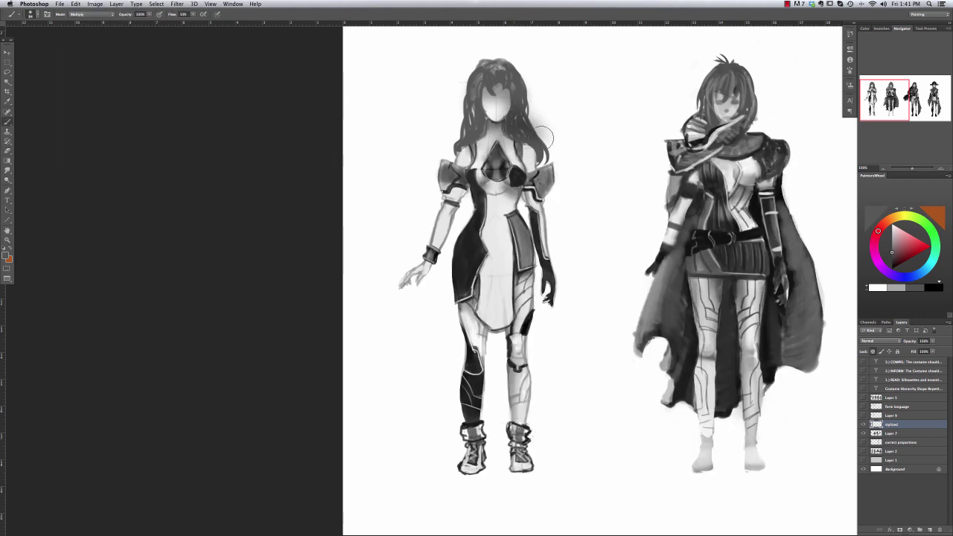
pyautogui.press('super+z')
pyautogui.click(8, 72)
pyautogui.moveTo(512, 102)
pyautogui.mouseDown()
pyautogui.moveTo(511, 115)
pyautogui.moveTo(454, 154)
pyautogui.moveTo(532, 83)
pyautogui.mouseUp()
pyautogui.press('b')
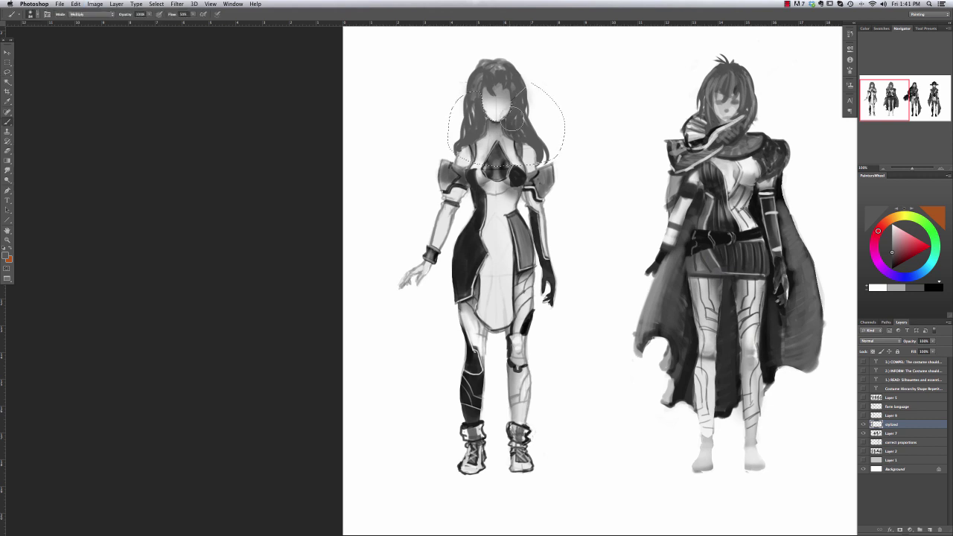
pyautogui.moveTo(516, 119)
pyautogui.mouseDown()
pyautogui.moveTo(477, 115)
pyautogui.moveTo(479, 134)
pyautogui.mouseUp()
pyautogui.press('super+d')
# Add a new layer and sketch the scarf's dark outline around the neck with the point draw brush and a sampled tone.
pyautogui.press('super+shift+alt+n')
pyautogui.rightClick(459, 211)
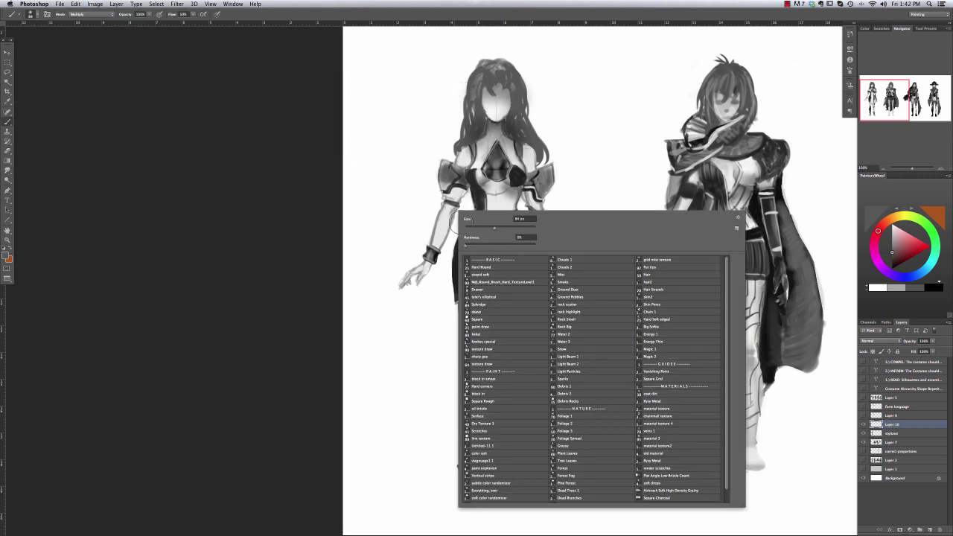
pyautogui.click(473, 327)
pyautogui.press('Escape')
pyautogui.keyDown('alt'); pyautogui.click(511, 126); pyautogui.keyUp('alt')
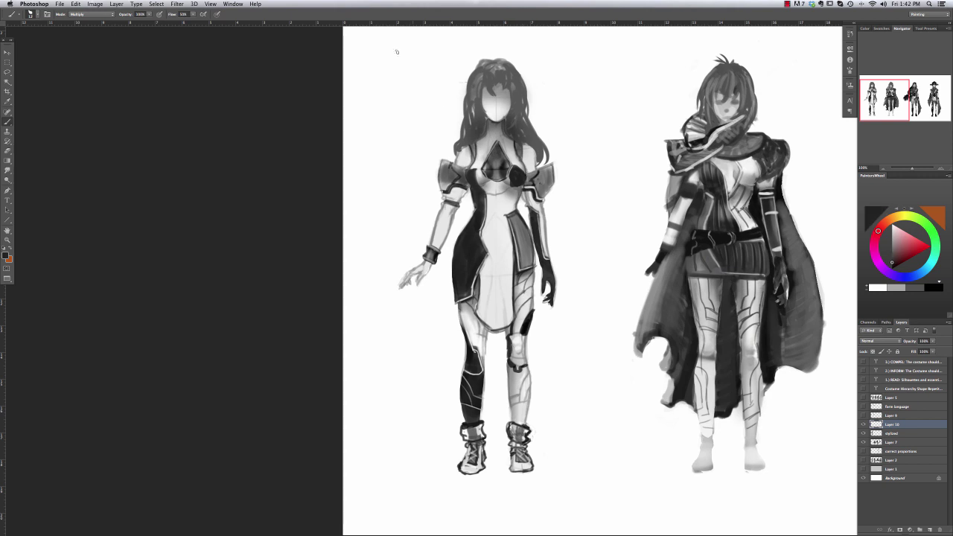
pyautogui.rightClick(510, 127)
pyautogui.press('Escape')
pyautogui.moveTo(499, 126); pyautogui.dragTo(472, 161)
pyautogui.moveTo(474, 124); pyautogui.dragTo(465, 159)
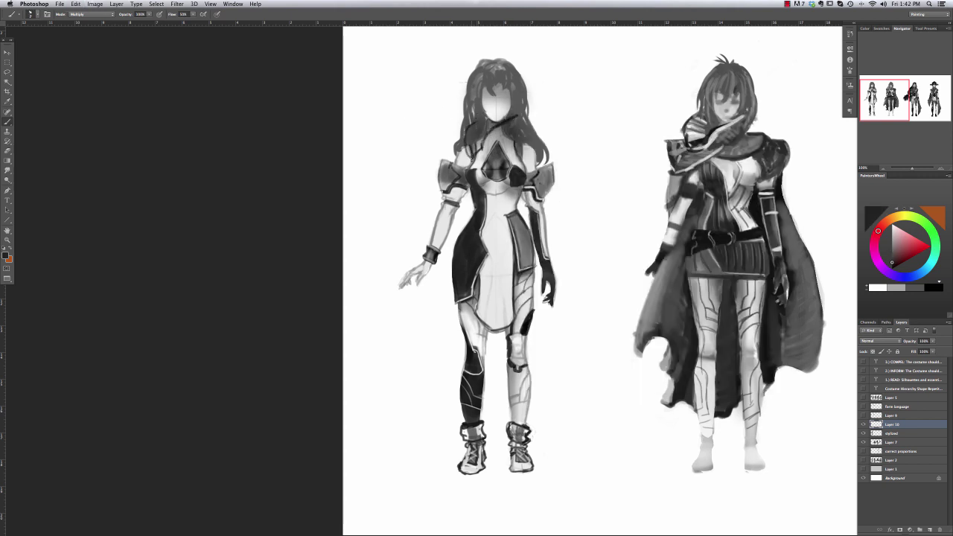
# Set the brush blending mode to Normal and paint the scarf's pleated folds at the neck in sampled greys.
pyautogui.moveTo(495, 121)
pyautogui.mouseDown()
pyautogui.moveTo(468, 144)
pyautogui.moveTo(473, 132)
pyautogui.moveTo(481, 125)
pyautogui.moveTo(471, 152)
pyautogui.moveTo(470, 136)
pyautogui.moveTo(484, 127)
pyautogui.moveTo(515, 129)
pyautogui.moveTo(510, 144)
pyautogui.mouseUp()
pyautogui.click(91, 14)
pyautogui.click(90, 6)
pyautogui.keyDown('alt'); pyautogui.click(474, 138); pyautogui.keyUp('alt')
pyautogui.keyDown('alt'); pyautogui.click(474, 139); pyautogui.keyUp('alt')
pyautogui.keyDown('alt'); pyautogui.click(480, 143); pyautogui.keyUp('alt')
pyautogui.keyDown('alt'); pyautogui.click(470, 151); pyautogui.keyUp('alt')
pyautogui.rightClick(512, 162)
pyautogui.keyDown('alt'); pyautogui.click(477, 138); pyautogui.keyUp('alt')
pyautogui.keyDown('alt'); pyautogui.click(517, 129); pyautogui.keyUp('alt')
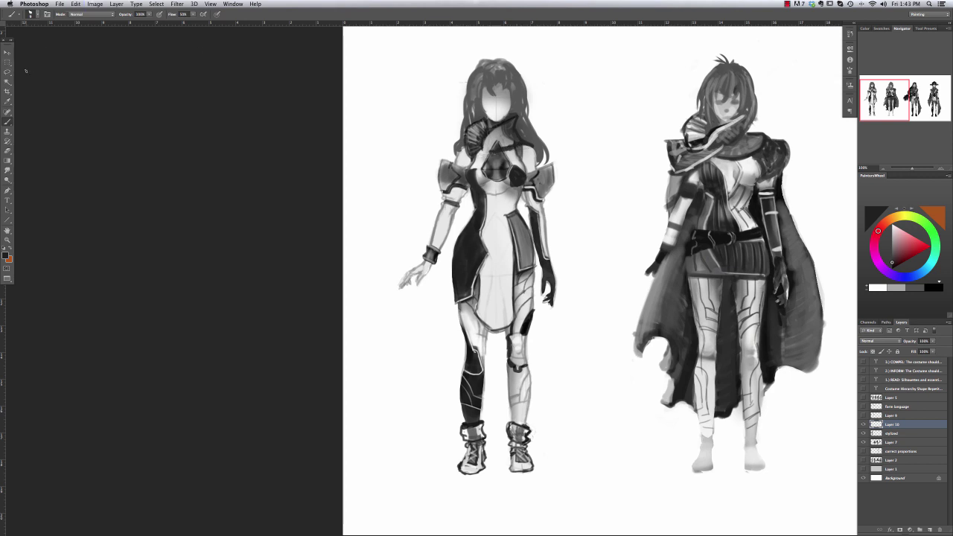
# Fill the scarf's upper wrap below the chin with sampled greys and add striped fold lines.
pyautogui.keyDown('alt'); pyautogui.click(483, 74); pyautogui.keyUp('alt')
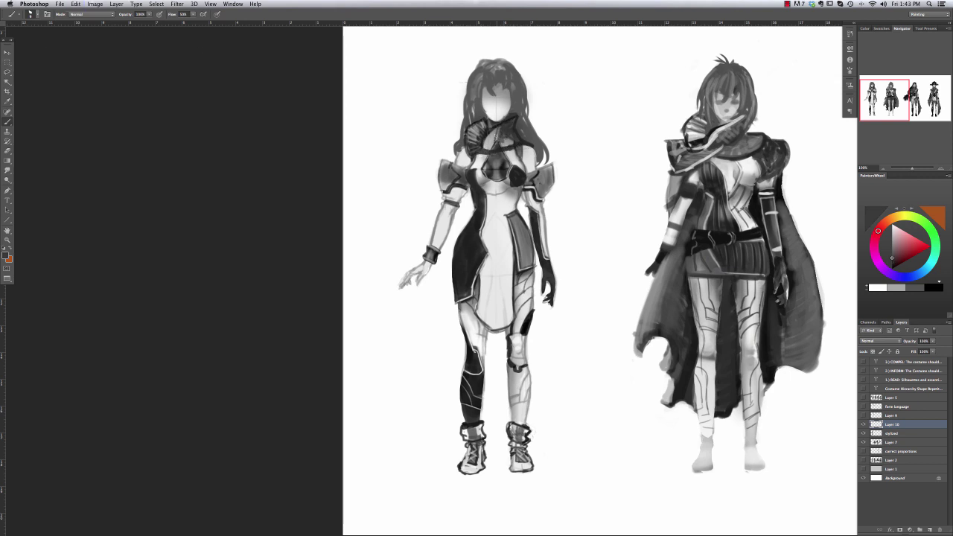
pyautogui.rightClick(501, 77)
pyautogui.keyDown('alt'); pyautogui.click(496, 102); pyautogui.keyUp('alt')
pyautogui.moveTo(518, 114)
pyautogui.mouseDown()
pyautogui.moveTo(494, 128)
pyautogui.moveTo(504, 140)
pyautogui.moveTo(491, 145)
pyautogui.moveTo(517, 146)
pyautogui.mouseUp()
pyautogui.keyDown('alt'); pyautogui.click(503, 134); pyautogui.keyUp('alt')
pyautogui.keyDown('alt'); pyautogui.click(515, 129); pyautogui.keyUp('alt')
pyautogui.keyDown('alt'); pyautogui.click(508, 137); pyautogui.keyUp('alt')
pyautogui.keyDown('alt'); pyautogui.click(514, 140); pyautogui.keyUp('alt')
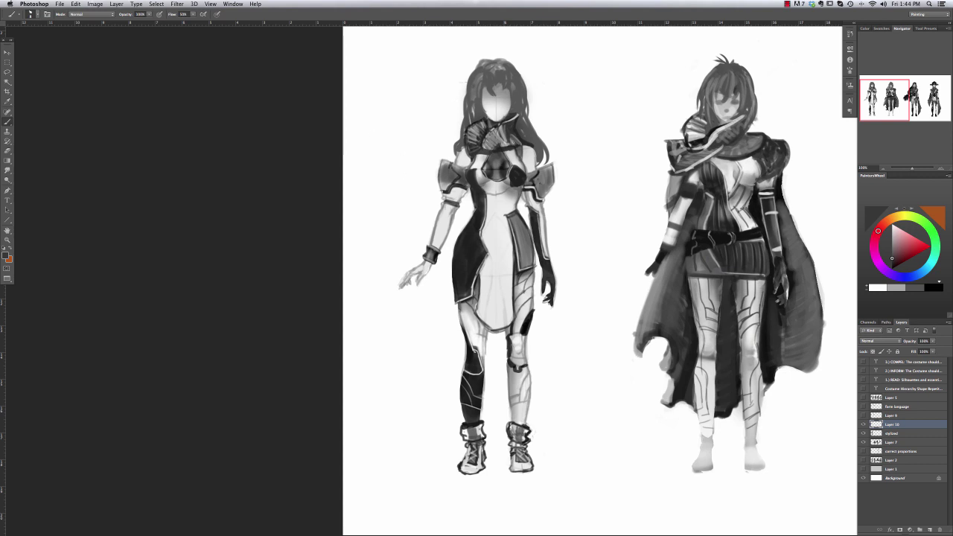
# Paint the scarf's lower wrap as a dark band across the upper chest and shoulder, blending it with sampled tones.
pyautogui.keyDown('alt'); pyautogui.click(514, 134); pyautogui.keyUp('alt')
pyautogui.moveTo(527, 142)
pyautogui.mouseDown()
pyautogui.moveTo(479, 164)
pyautogui.moveTo(495, 155)
pyautogui.moveTo(453, 156)
pyautogui.mouseUp()
pyautogui.keyDown('alt'); pyautogui.click(492, 160); pyautogui.keyUp('alt')
pyautogui.keyDown('alt'); pyautogui.click(484, 160); pyautogui.keyUp('alt')
pyautogui.keyDown('alt'); pyautogui.click(477, 161); pyautogui.keyUp('alt')
pyautogui.keyDown('alt'); pyautogui.click(489, 146); pyautogui.keyUp('alt')
pyautogui.keyDown('alt'); pyautogui.click(479, 155); pyautogui.keyUp('alt')
pyautogui.keyDown('alt'); pyautogui.click(476, 153); pyautogui.keyUp('alt')
pyautogui.keyDown('alt'); pyautogui.click(468, 149); pyautogui.keyUp('alt')
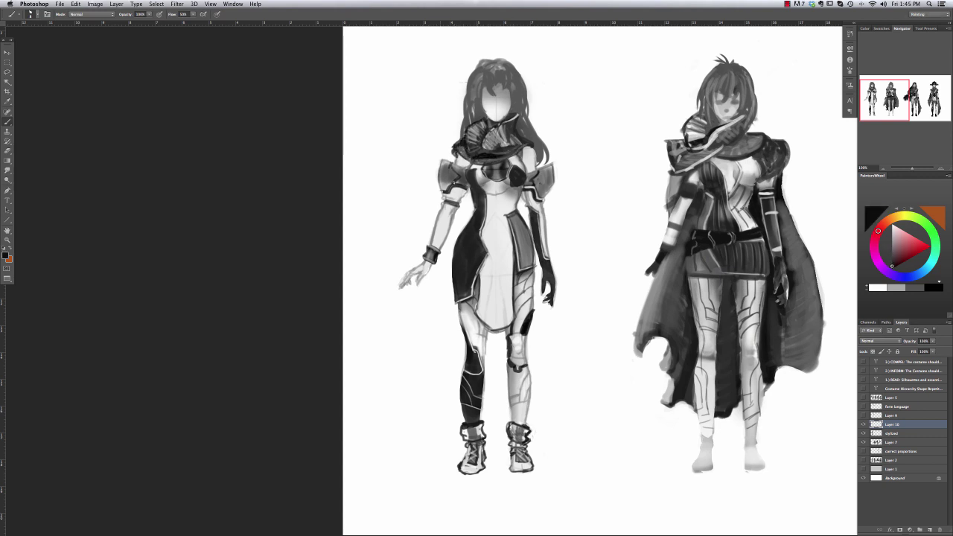
# Compare the figure with and without the scarf layer, and extend dark scarf cloth down over the chest.
pyautogui.press('super+minus')
pyautogui.moveTo(229, 251)
pyautogui.mouseDown()
pyautogui.moveTo(345, 234)
pyautogui.moveTo(307, 234)
pyautogui.mouseUp()
pyautogui.click(864, 425)
pyautogui.click(863, 426)
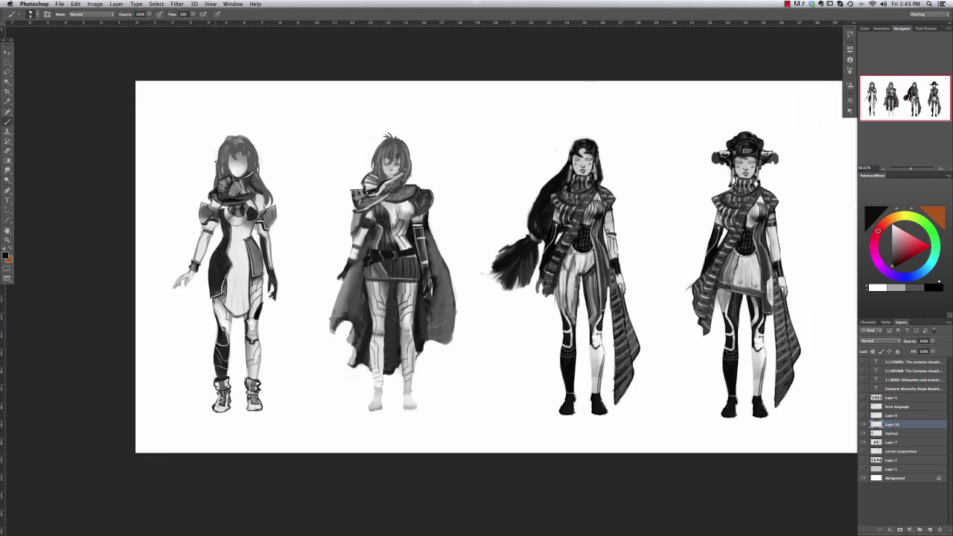
pyautogui.rightClick(240, 181)
pyautogui.doubleClick(258, 234)
pyautogui.keyDown('alt'); pyautogui.click(229, 222); pyautogui.keyUp('alt')
pyautogui.moveTo(236, 204); pyautogui.dragTo(220, 246)
pyautogui.keyDown('alt'); pyautogui.click(221, 230); pyautogui.keyUp('alt')
# Paint a long grey scarf tail hanging over the dark side of the dress down to the knee.
pyautogui.moveTo(225, 204)
pyautogui.mouseDown()
pyautogui.moveTo(204, 262)
pyautogui.moveTo(200, 329)
pyautogui.moveTo(205, 279)
pyautogui.moveTo(201, 320)
pyautogui.mouseUp()
pyautogui.keyDown('alt'); pyautogui.click(231, 205); pyautogui.keyUp('alt')
pyautogui.keyDown('alt'); pyautogui.click(223, 222); pyautogui.keyUp('alt')
pyautogui.keyDown('alt'); pyautogui.click(204, 258); pyautogui.keyUp('alt')
pyautogui.keyDown('alt'); pyautogui.click(204, 299); pyautogui.keyUp('alt')
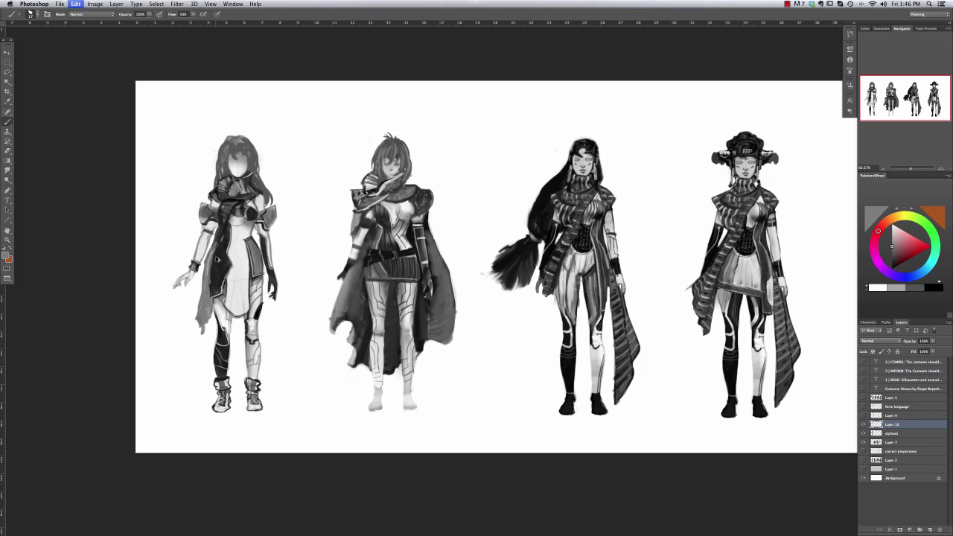
# Shade the hanging scarf tail and its frayed end with light and dark fold strokes in sampled greys.
pyautogui.press('super+plus')
pyautogui.keyDown('alt'); pyautogui.click(224, 229); pyautogui.keyUp('alt')
pyautogui.keyDown('alt'); pyautogui.click(205, 280); pyautogui.keyUp('alt')
pyautogui.moveTo(224, 230); pyautogui.dragTo(199, 358)
pyautogui.keyDown('alt'); pyautogui.click(202, 327); pyautogui.keyUp('alt')
pyautogui.moveTo(203, 304)
pyautogui.mouseDown()
pyautogui.moveTo(195, 360)
pyautogui.moveTo(201, 282)
pyautogui.mouseUp()
pyautogui.rightClick(245, 176)
pyautogui.keyDown('alt'); pyautogui.click(237, 195); pyautogui.keyUp('alt')
pyautogui.rightClick(170, 343)
pyautogui.keyDown('alt'); pyautogui.click(207, 195); pyautogui.keyUp('alt')
pyautogui.rightClick(230, 154)
pyautogui.press('Escape')
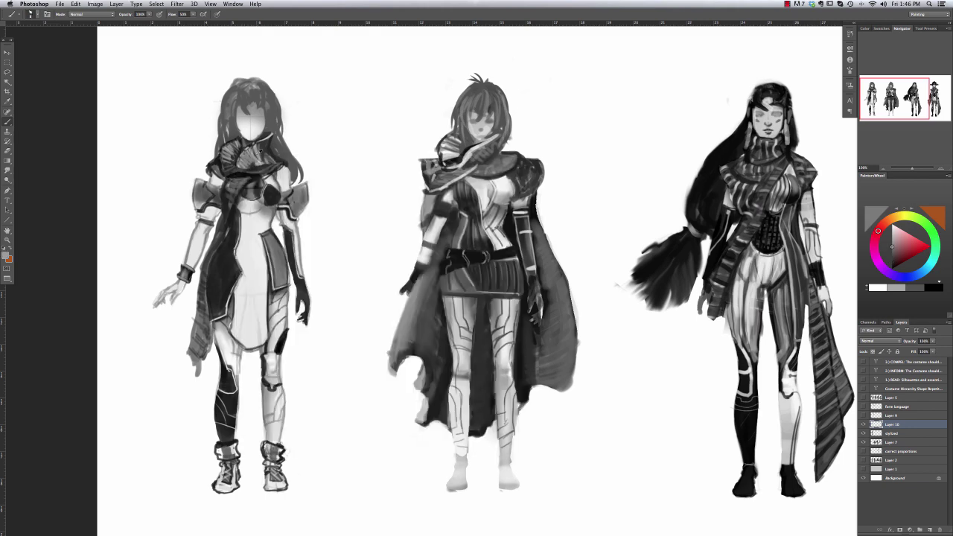
# Add dark strokes beside the shoulder of the gloved arm, and ready the brush and a sampled grey for a second scarf tail.
pyautogui.press('super+minus')
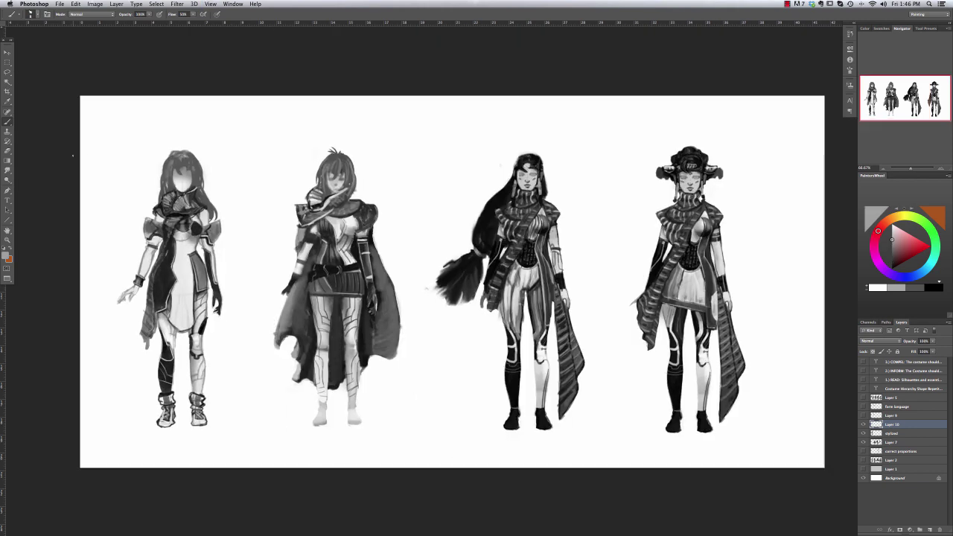
pyautogui.keyDown('alt'); pyautogui.click(177, 213); pyautogui.keyUp('alt')
pyautogui.moveTo(209, 203); pyautogui.dragTo(199, 216)
pyautogui.rightClick(213, 222)
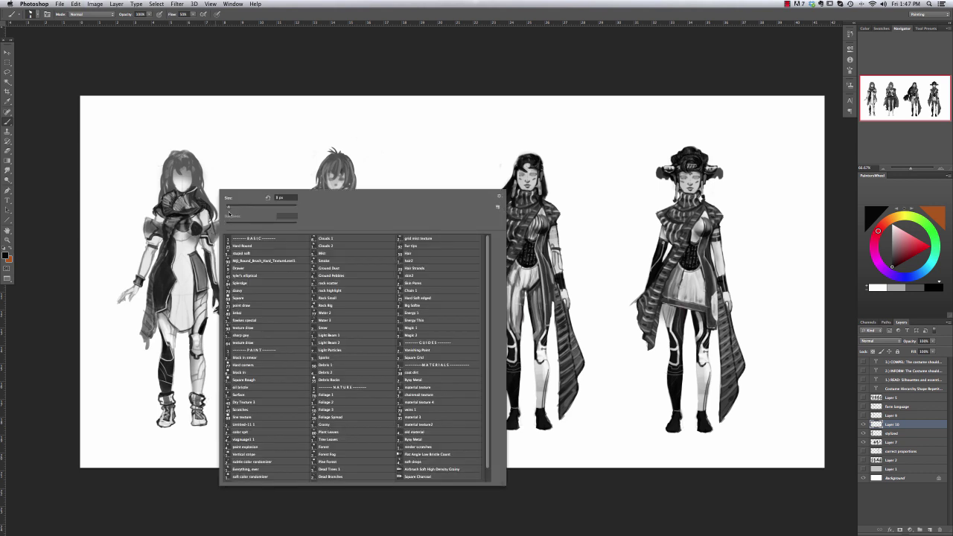
pyautogui.press('Escape')
pyautogui.press('F5')
pyautogui.keyDown('alt'); pyautogui.click(212, 216); pyautogui.keyUp('alt')
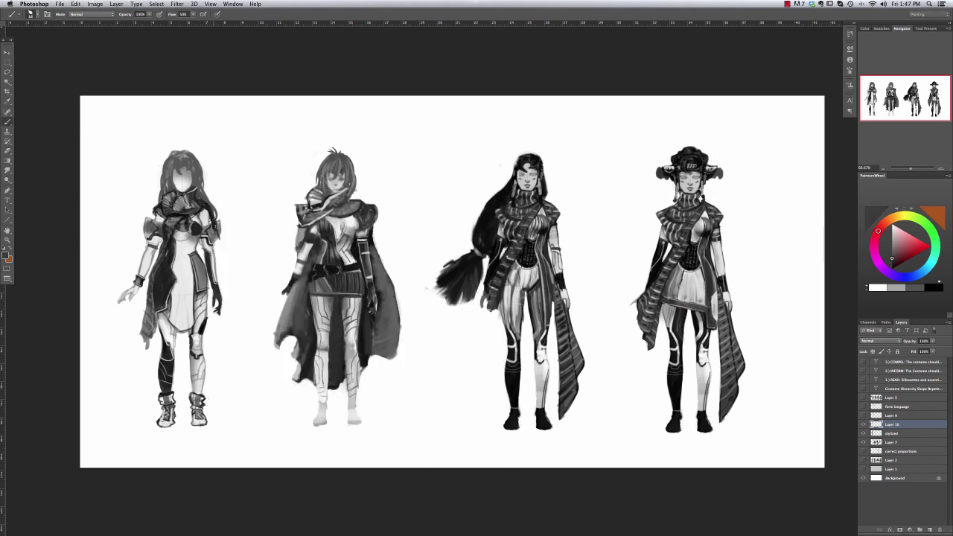
# Block in a second long dark scarf tail falling from the gloved arm's shoulder to the lower leg.
pyautogui.moveTo(210, 212); pyautogui.dragTo(231, 276)
pyautogui.moveTo(149, 336); pyautogui.dragTo(146, 349)
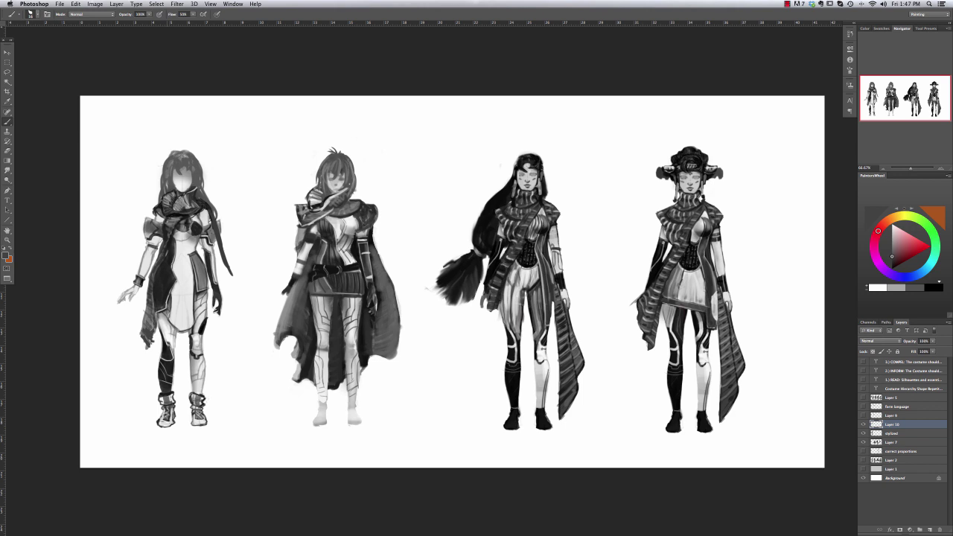
pyautogui.moveTo(214, 210); pyautogui.dragTo(223, 249)
pyautogui.moveTo(219, 215); pyautogui.dragTo(234, 319)
pyautogui.moveTo(225, 267)
pyautogui.mouseDown()
pyautogui.moveTo(231, 385)
pyautogui.moveTo(228, 339)
pyautogui.mouseUp()
pyautogui.moveTo(219, 249); pyautogui.dragTo(238, 391)
pyautogui.moveTo(236, 306); pyautogui.dragTo(237, 393)
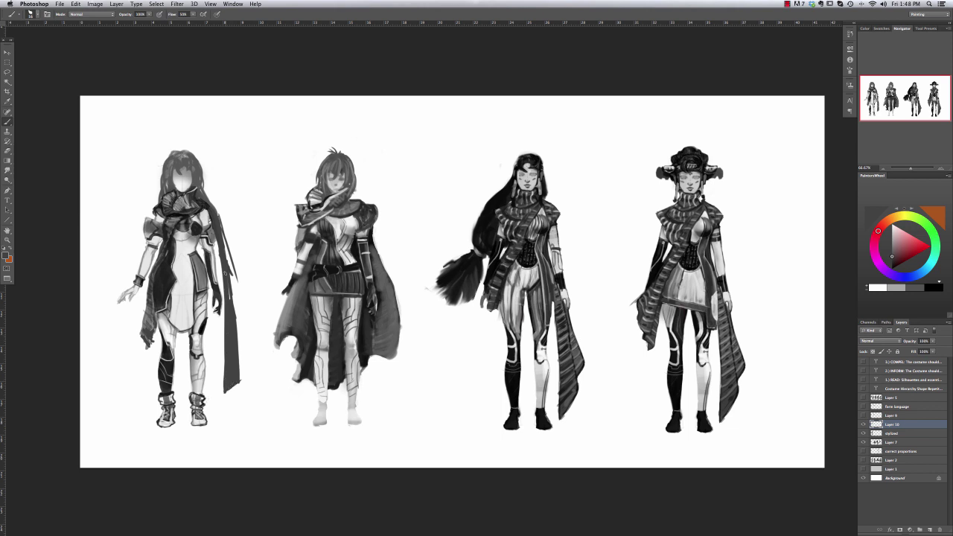
# Widen the second scarf tail outward, fill its gaps and give it a jagged lower edge.
pyautogui.moveTo(228, 261); pyautogui.dragTo(239, 334)
pyautogui.moveTo(234, 286); pyautogui.dragTo(243, 384)
pyautogui.moveTo(229, 257); pyautogui.dragTo(243, 327)
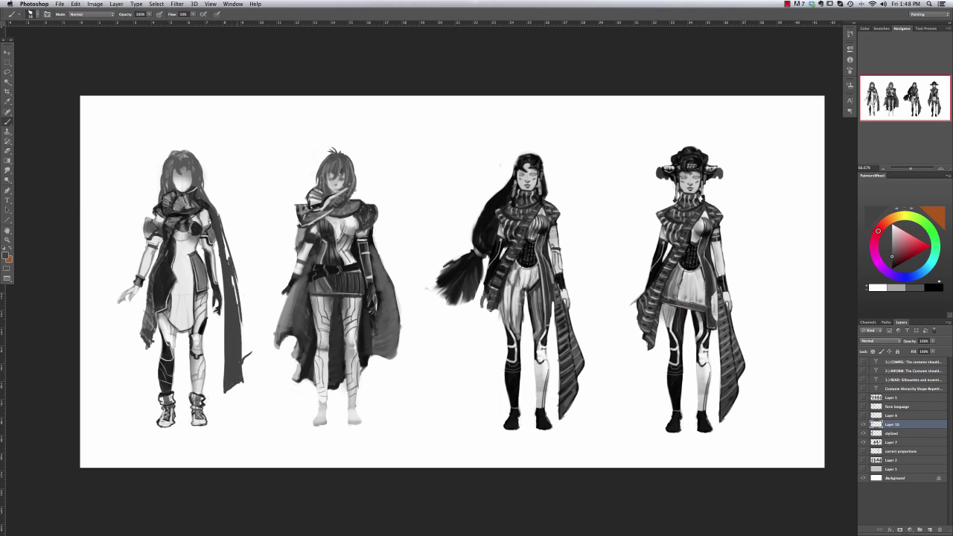
pyautogui.moveTo(234, 277)
pyautogui.mouseDown()
pyautogui.moveTo(249, 359)
pyautogui.moveTo(244, 326)
pyautogui.mouseUp()
pyautogui.moveTo(220, 229); pyautogui.dragTo(230, 264)
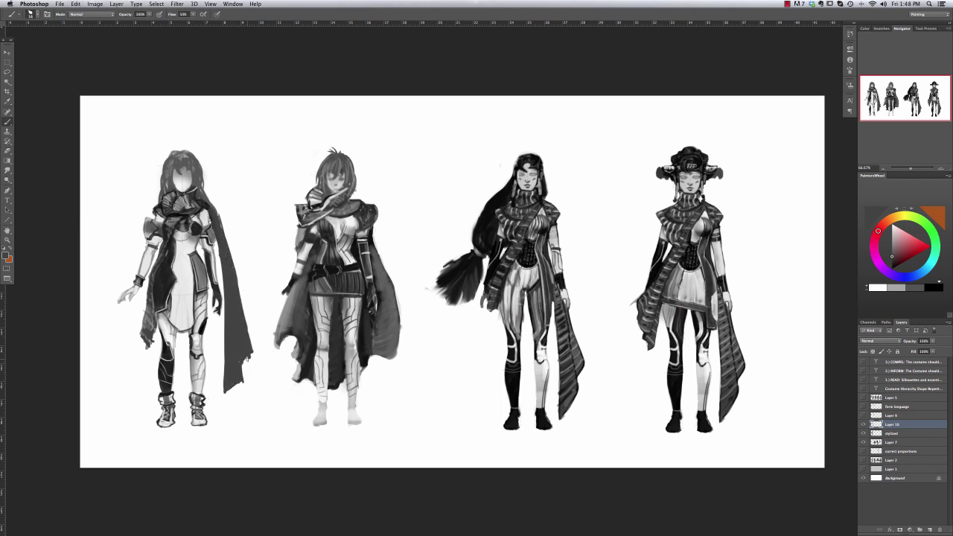
# Lasso the second scarf tail and transform it so it hangs closer to the body.
pyautogui.press('l')
pyautogui.moveTo(233, 191)
pyautogui.mouseDown()
pyautogui.moveTo(212, 206)
pyautogui.moveTo(238, 180)
pyautogui.mouseUp()
pyautogui.press('v')
pyautogui.click(76, 3)
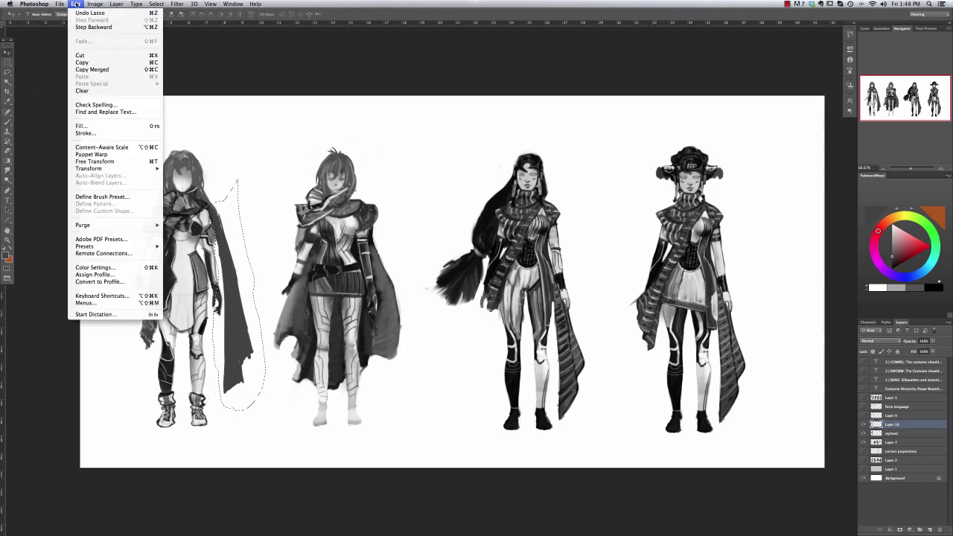
pyautogui.moveTo(89, 168)
pyautogui.click(176, 215)
pyautogui.moveTo(244, 347); pyautogui.dragTo(234, 341)
pyautogui.press('v')
pyautogui.press('Return')
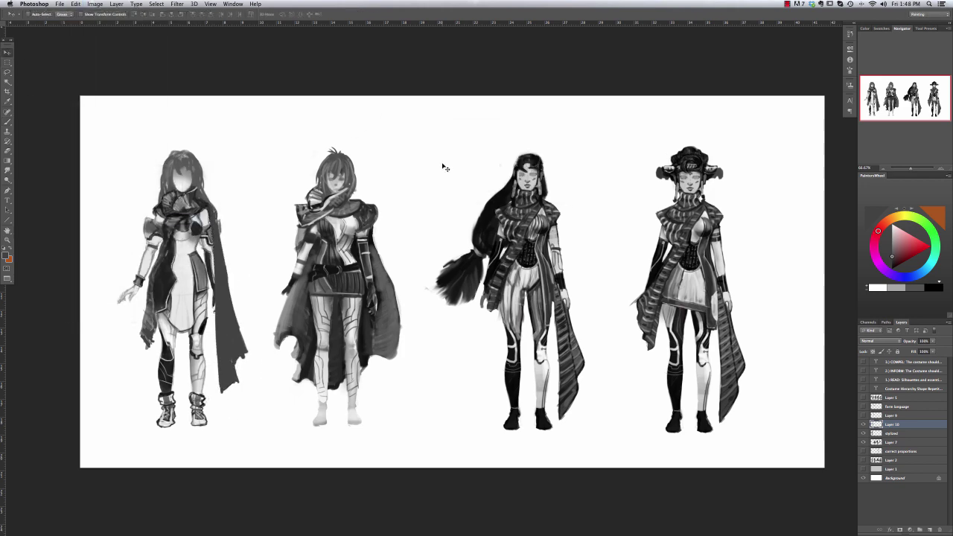
# Resize the eraser and remove the part of the second scarf tail that overlaps the gloved arm and sleeve.
pyautogui.press('e')
pyautogui.rightClick(225, 161)
pyautogui.press('[')
pyautogui.press('Return')
pyautogui.moveTo(214, 222); pyautogui.dragTo(216, 245)
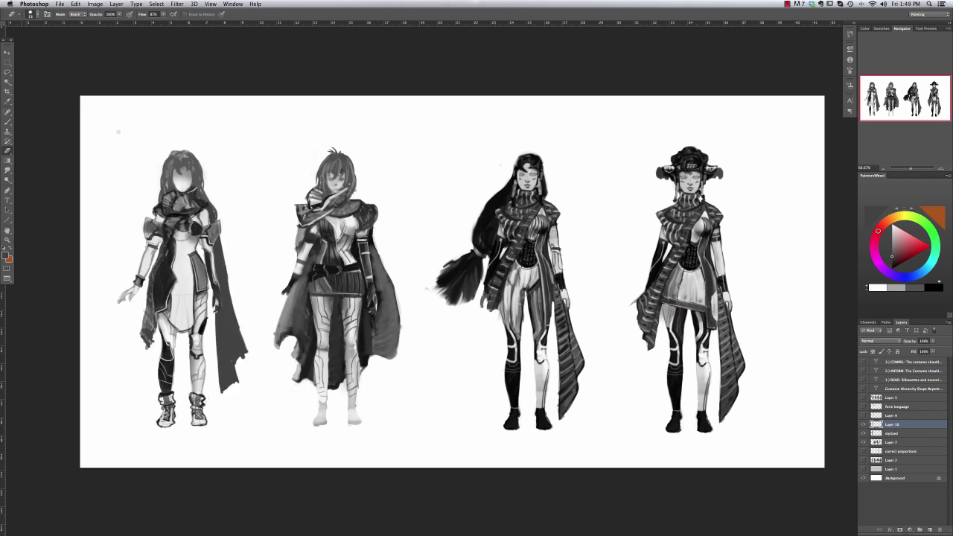
# Shade the second scarf tail with lengthwise folds in sampled light and dark greys.
pyautogui.press('b')
pyautogui.press('F5')
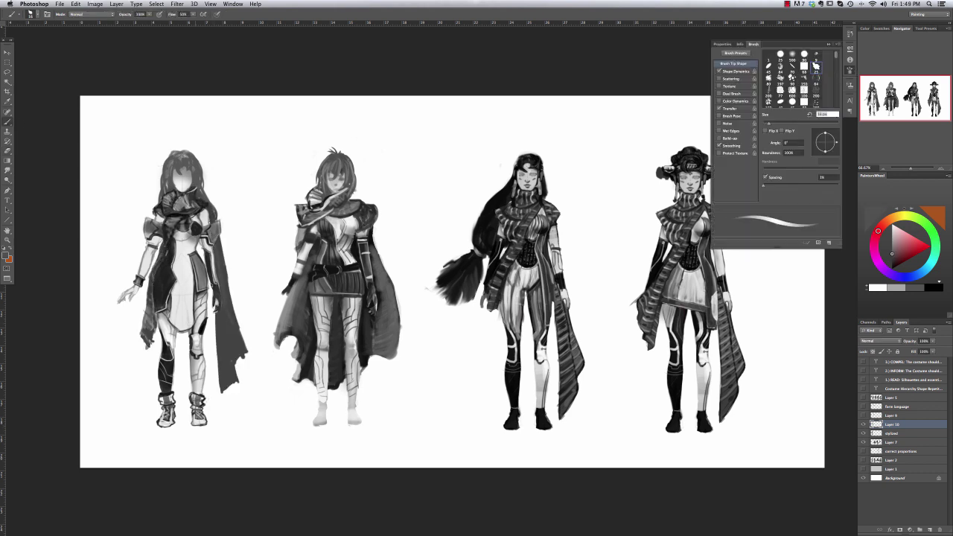
pyautogui.moveTo(214, 246); pyautogui.dragTo(239, 356)
pyautogui.keyDown('alt'); pyautogui.click(227, 298); pyautogui.keyUp('alt')
pyautogui.moveTo(222, 245); pyautogui.dragTo(237, 327)
pyautogui.moveTo(228, 387); pyautogui.dragTo(223, 361)
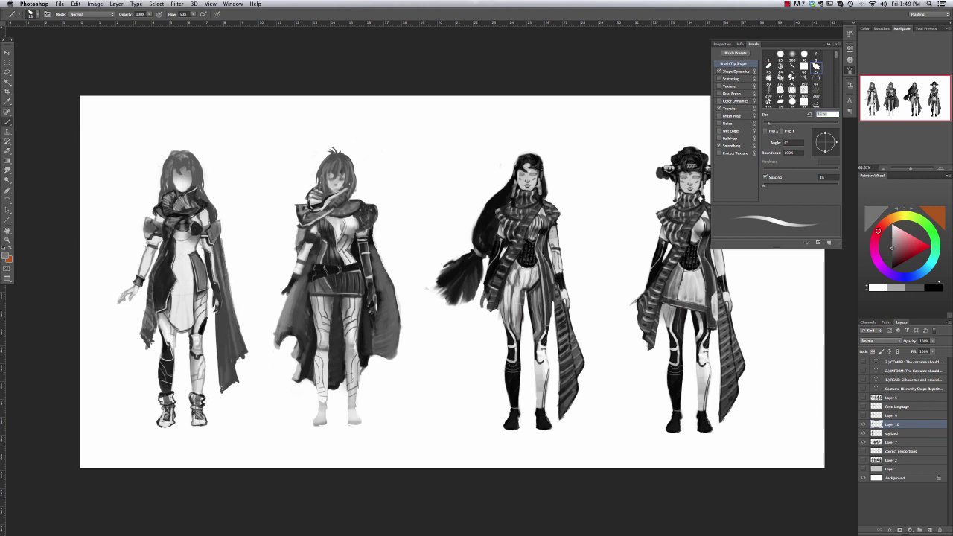
pyautogui.keyDown('alt'); pyautogui.click(223, 365); pyautogui.keyUp('alt')
pyautogui.keyDown('alt'); pyautogui.click(201, 195); pyautogui.keyUp('alt')
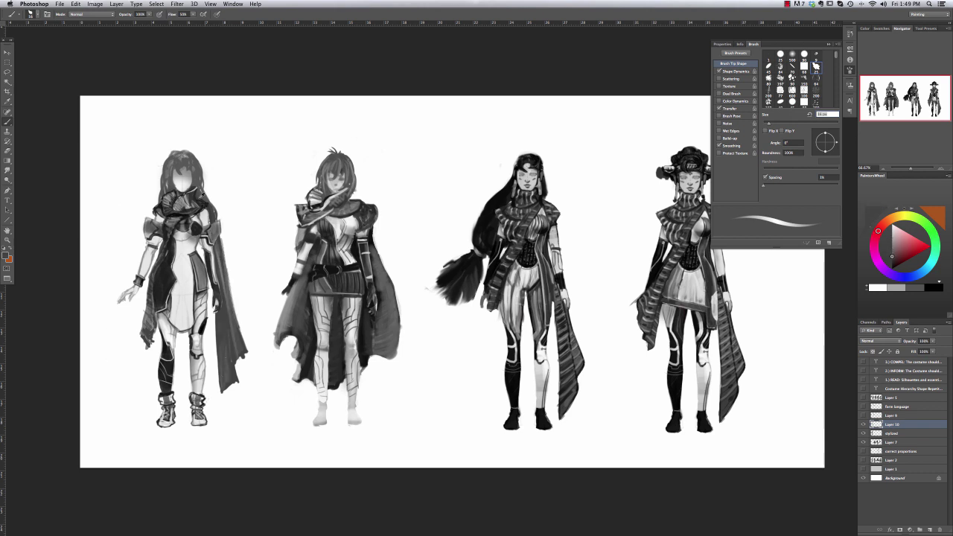
# Switch to another brush, paint dark stripes across the second scarf tail, and sample a grey near the chest.
pyautogui.rightClick(231, 359)
pyautogui.click(235, 255)
pyautogui.press('Return')
pyautogui.keyDown('alt'); pyautogui.click(222, 375); pyautogui.keyUp('alt')
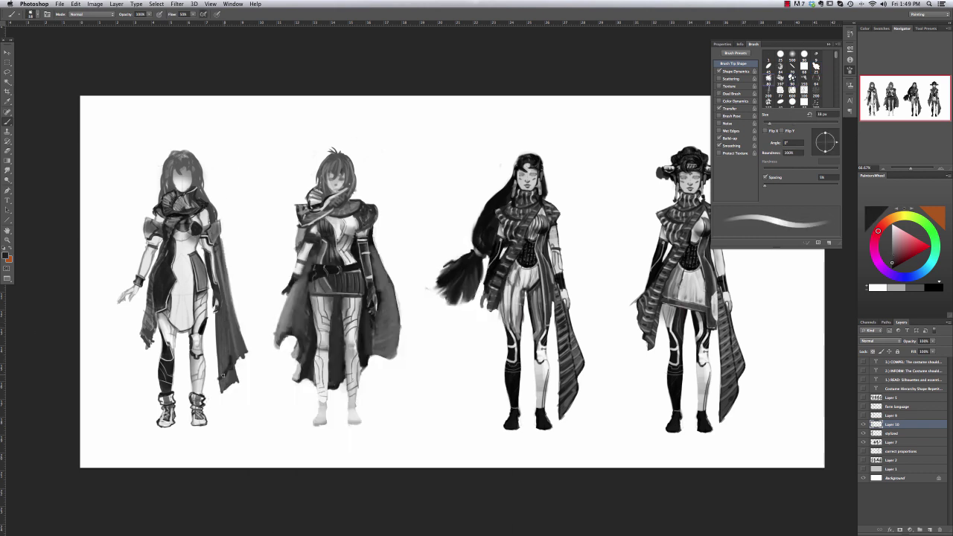
pyautogui.moveTo(221, 350); pyautogui.dragTo(231, 298)
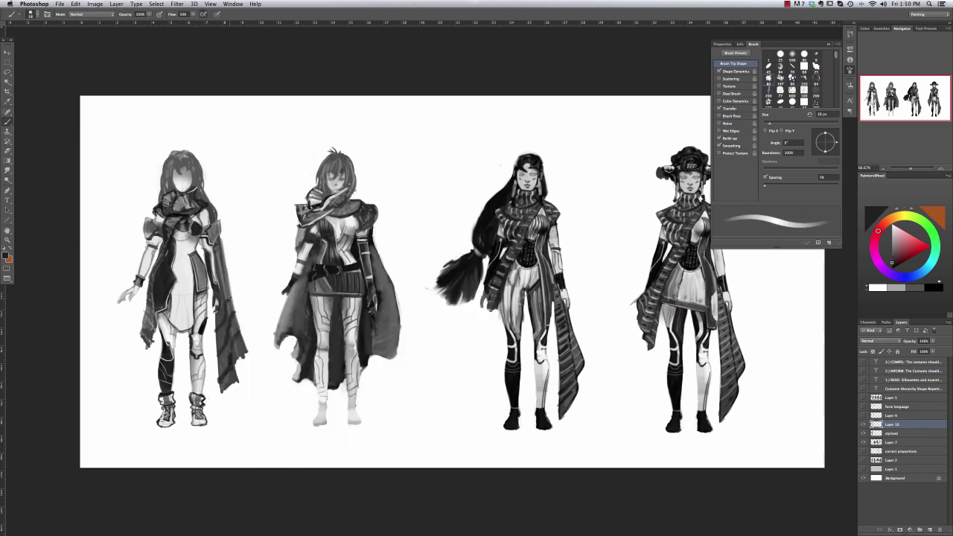
pyautogui.press('super+z')
pyautogui.moveTo(216, 331); pyautogui.dragTo(230, 296)
pyautogui.moveTo(223, 285); pyautogui.dragTo(224, 260)
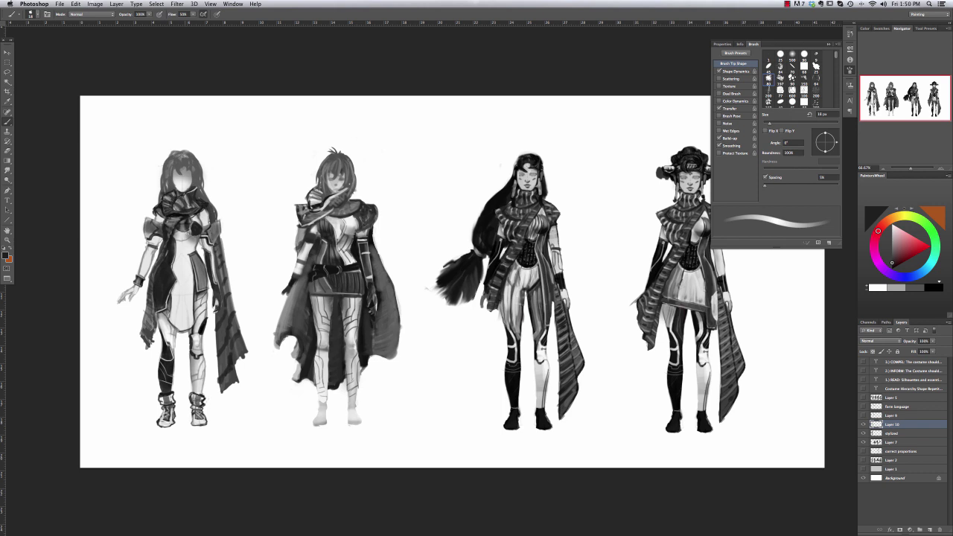
pyautogui.keyDown('alt'); pyautogui.click(168, 228); pyautogui.keyUp('alt')
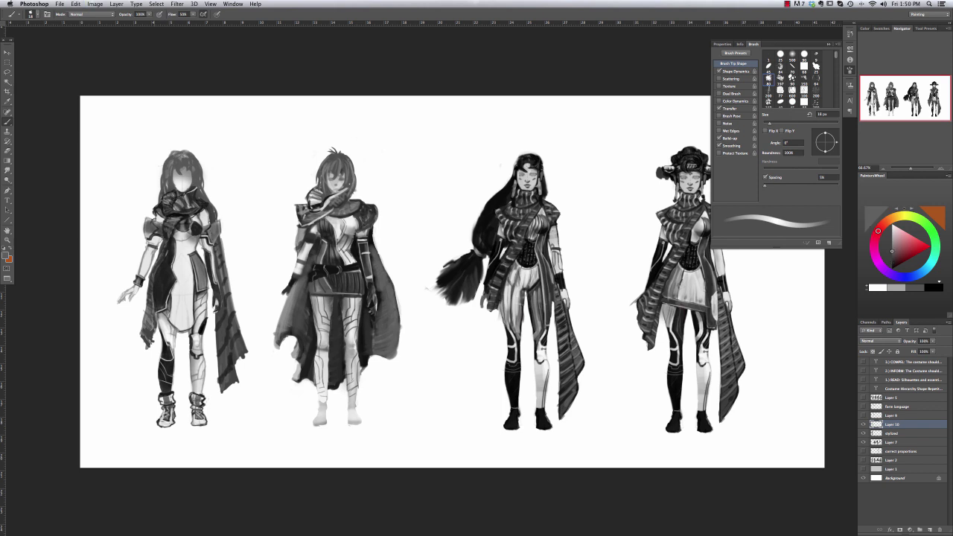